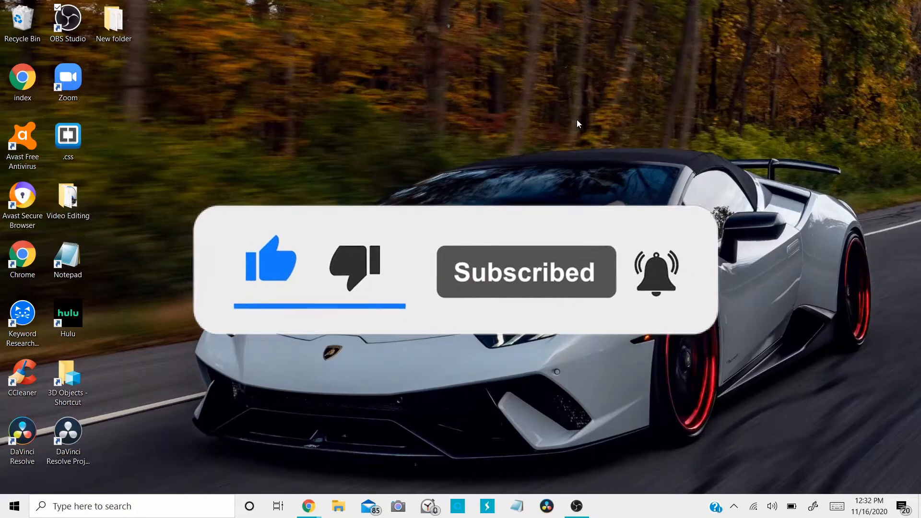
Step: Search Windows for "troubleshoot settings" and open the Troubleshoot settings page
click(110, 504)
text(trouble)
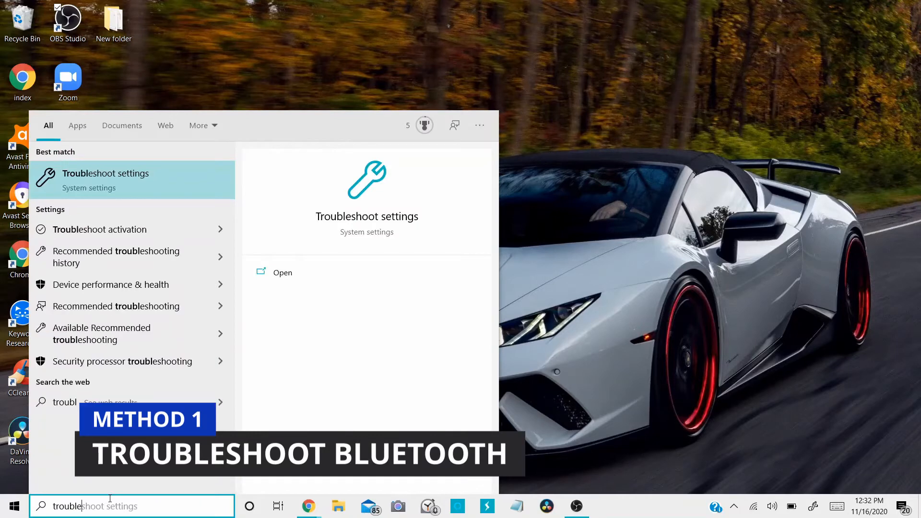
text(shoot settings)
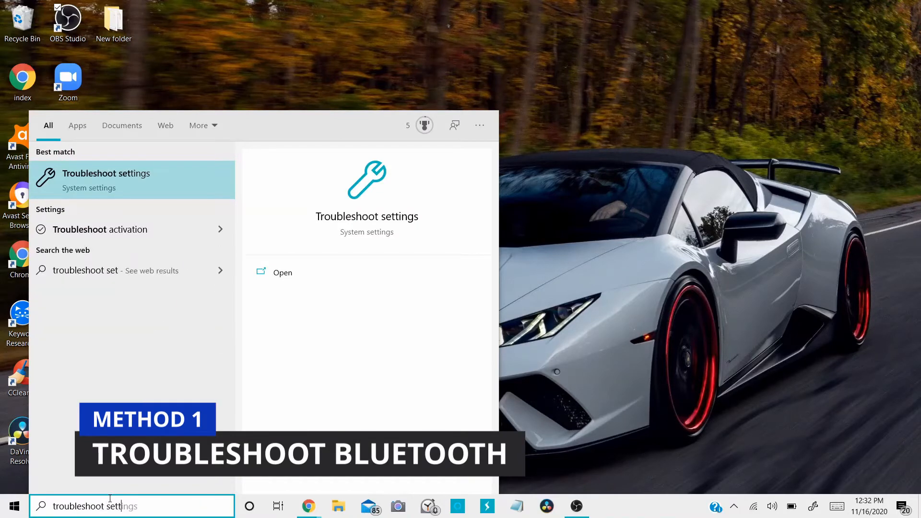
click(139, 174)
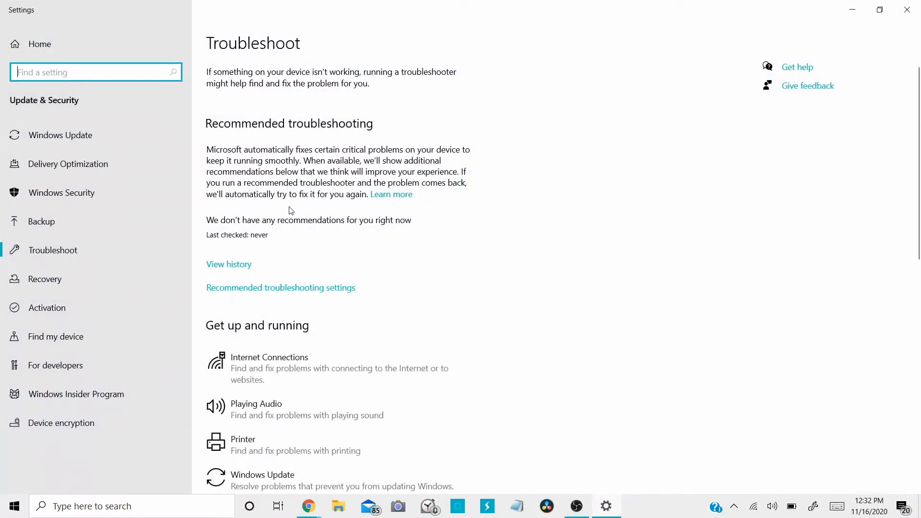
Step: Run the Bluetooth troubleshooter from the "Find and fix other problems" section
scroll(290, 210, down, 6)
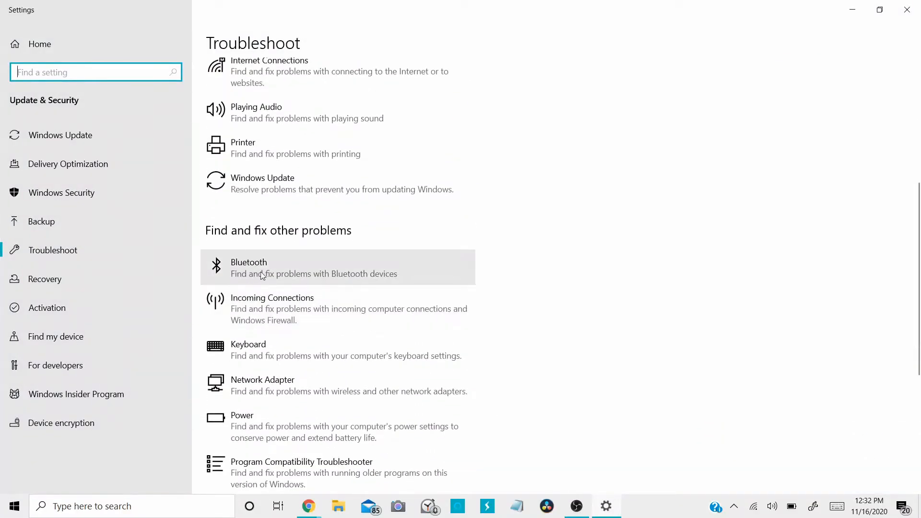
click(259, 269)
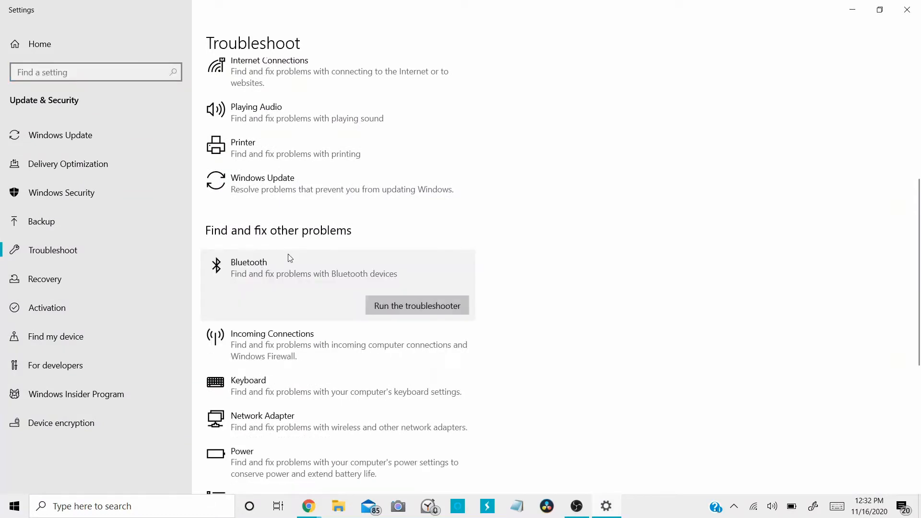
click(381, 304)
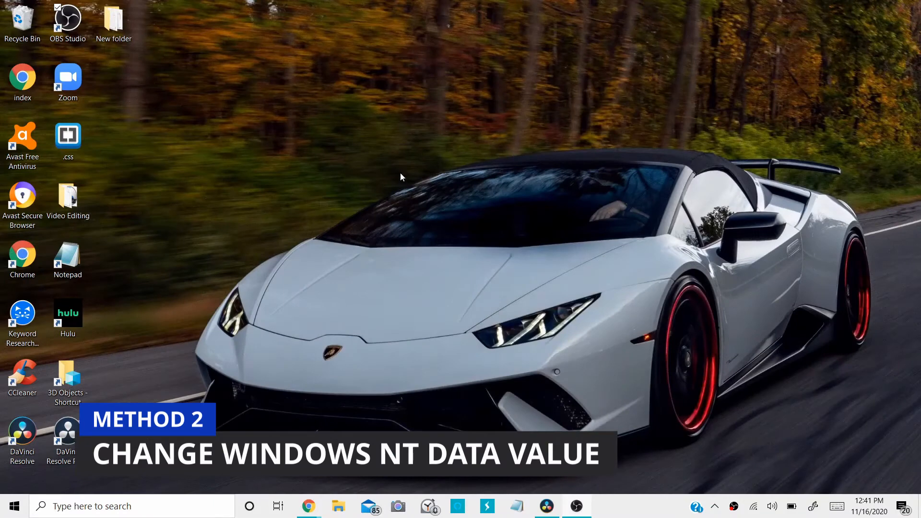
Step: Find and open the Run app, and launch the Registry Editor from it with the command regedit
click(92, 506)
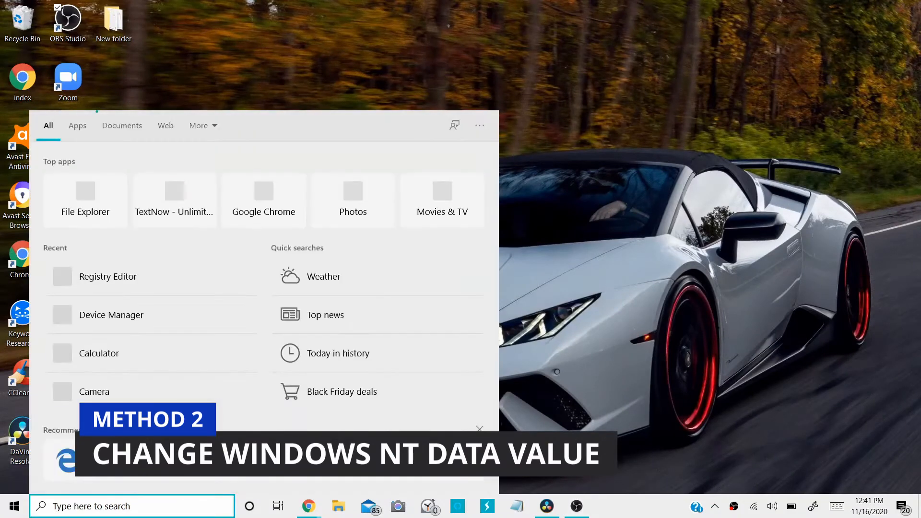
text(run)
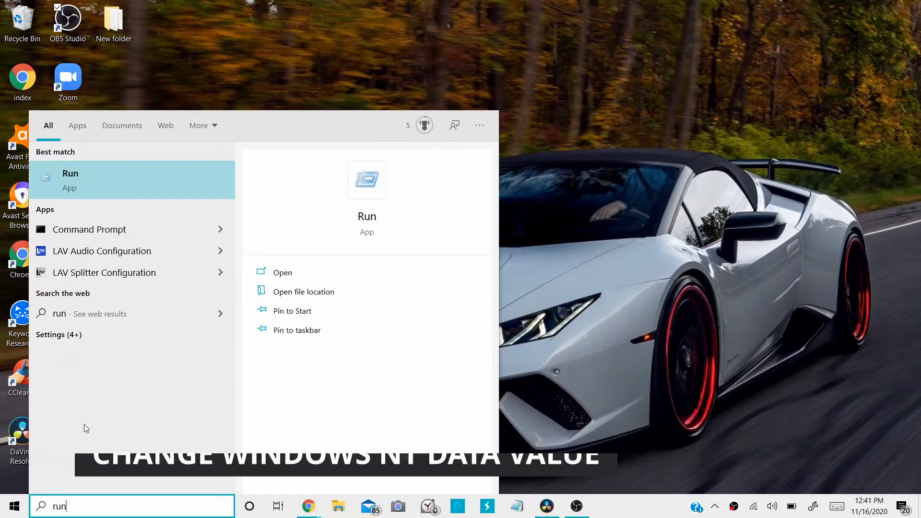
key(Return)
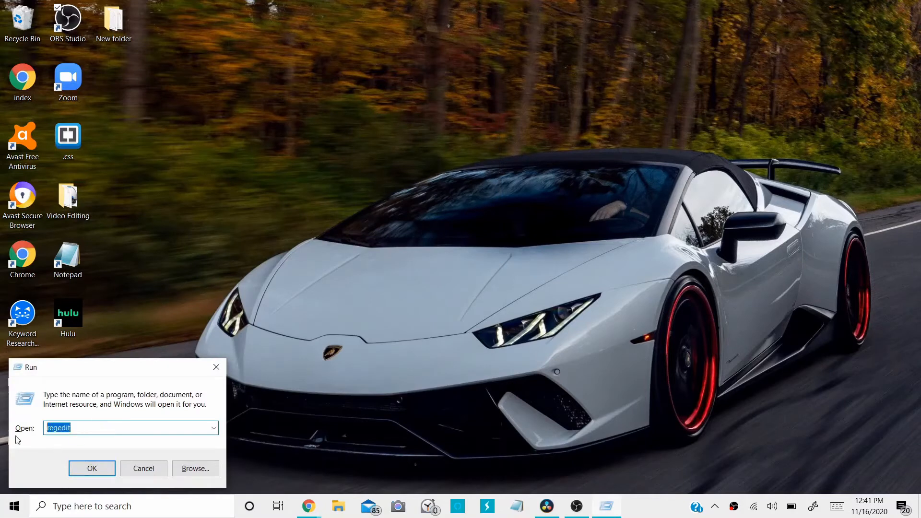
key(BackSpace)
text(reg)
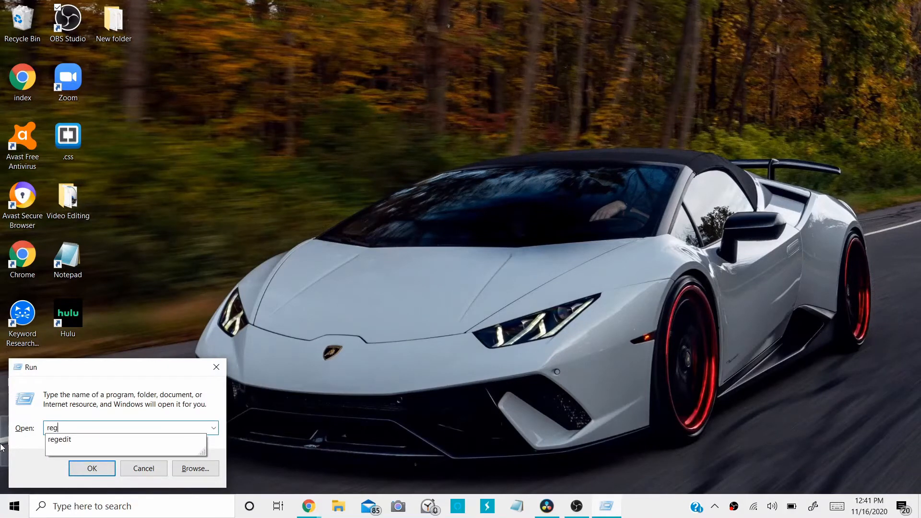
text(edit)
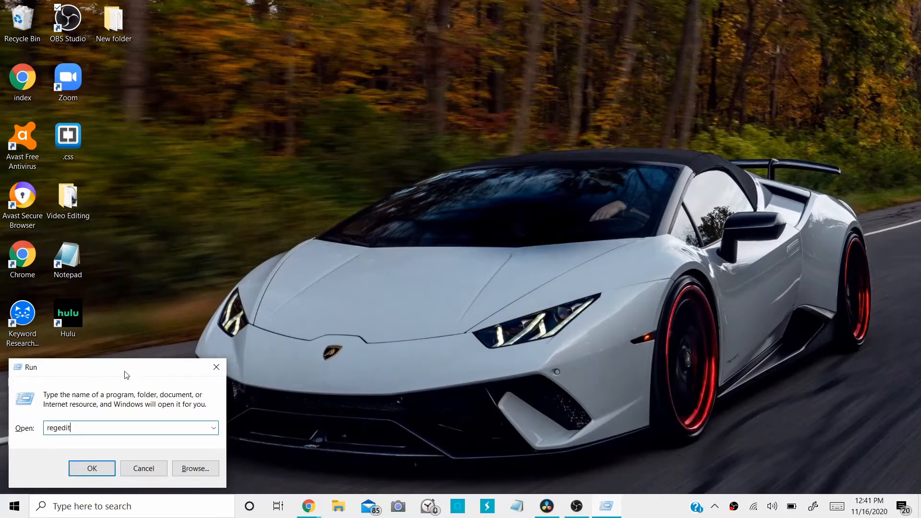
click(90, 467)
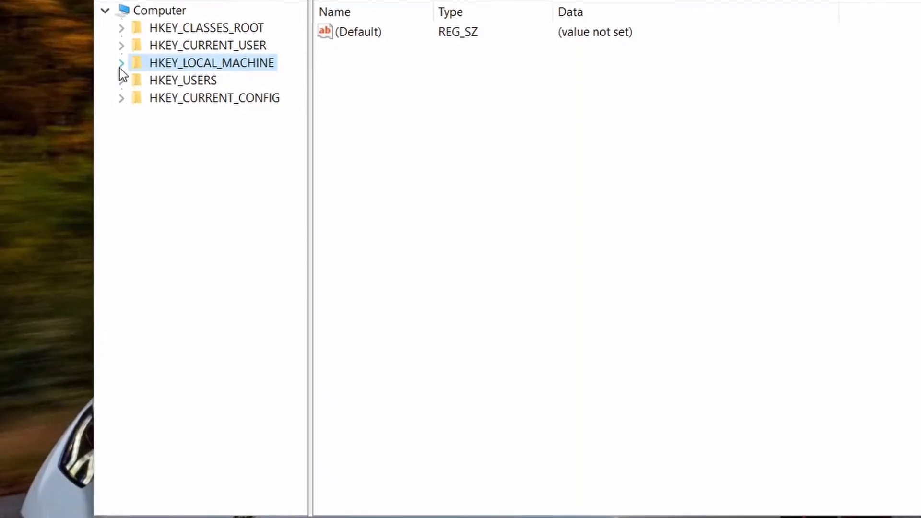
Step: Expand the registry tree through HKEY_LOCAL_MACHINE and SOFTWARE to show the subkeys of Microsoft
click(120, 66)
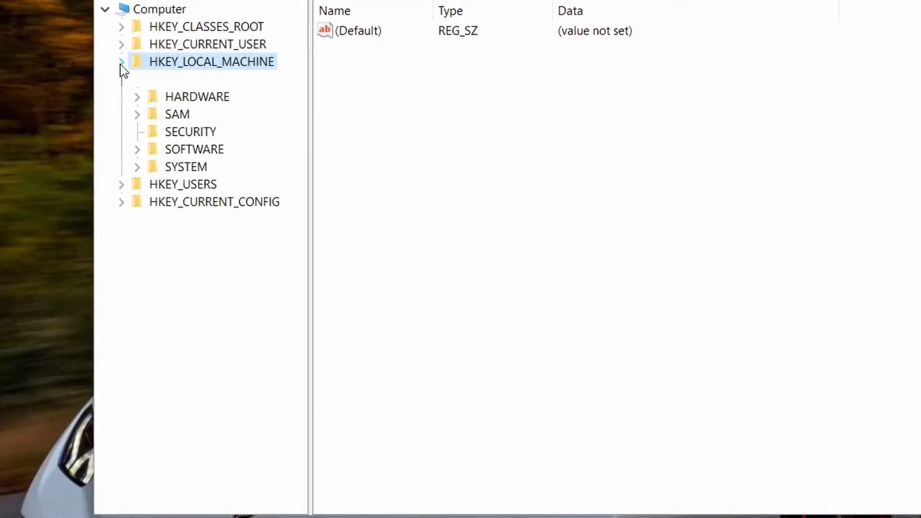
click(136, 146)
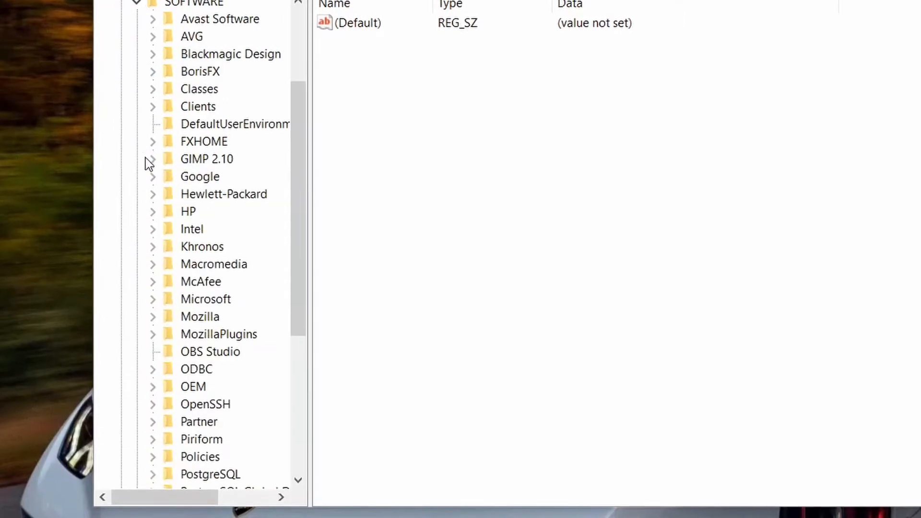
scroll(180, 240, down, 1)
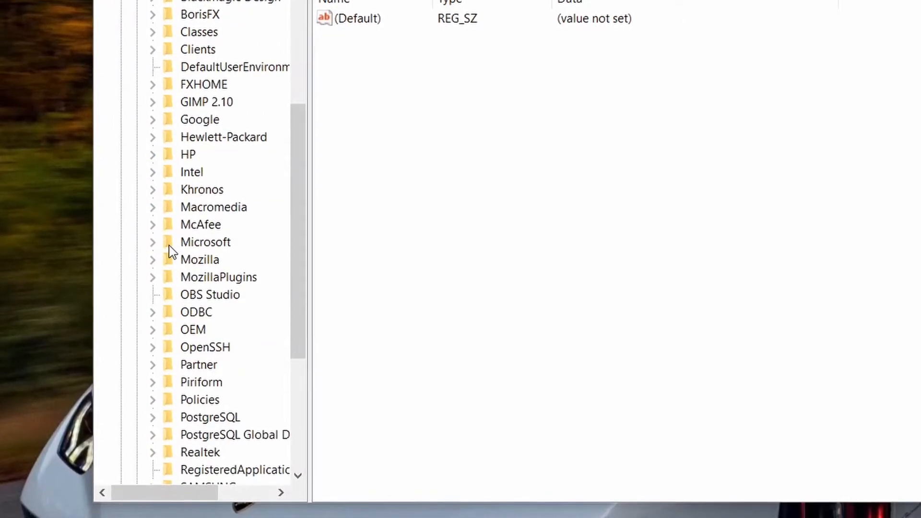
scroll(163, 269, up, 1)
click(154, 296)
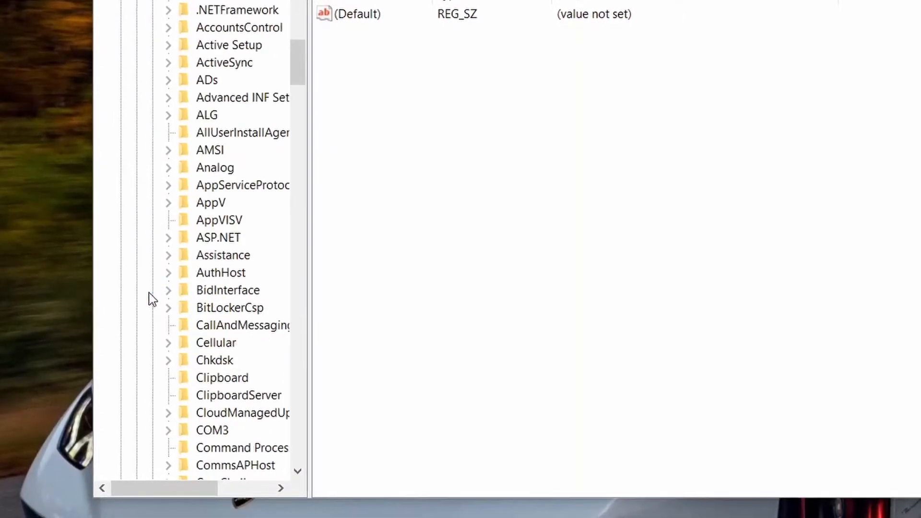
Step: Find the Windows NT key under Microsoft, expand it and open its CurrentVersion subkey
scroll(191, 230, down, 5)
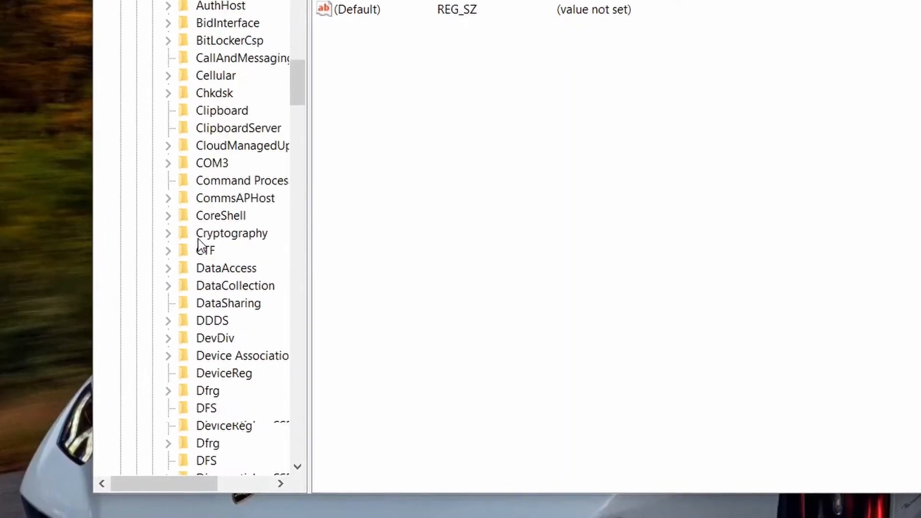
scroll(192, 254, down, 20)
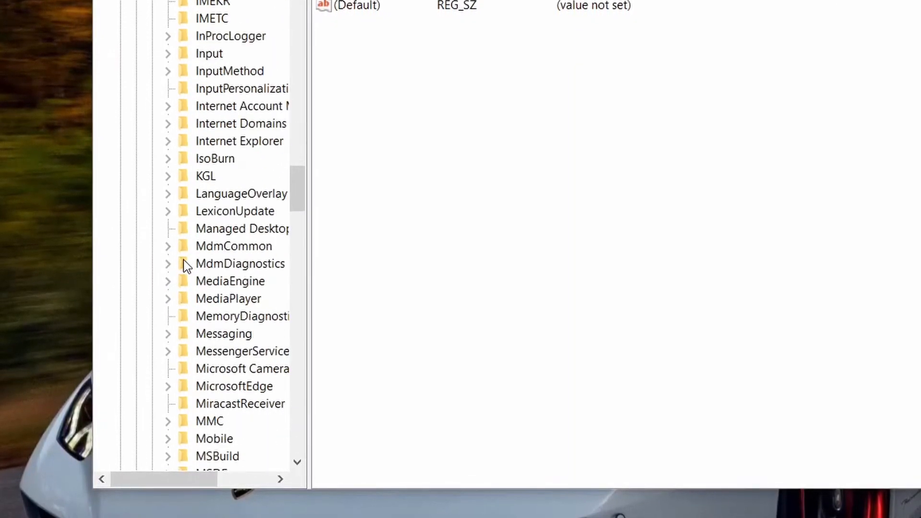
scroll(187, 267, down, 20)
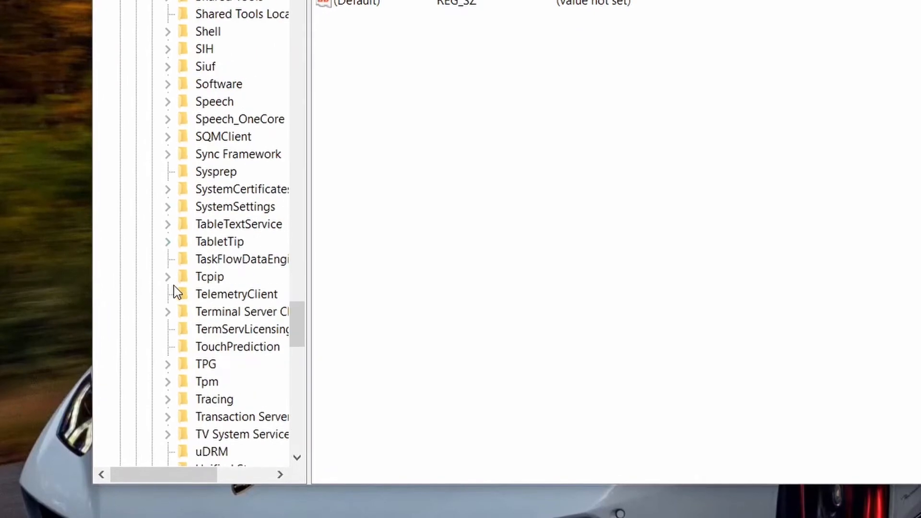
scroll(176, 291, down, 9)
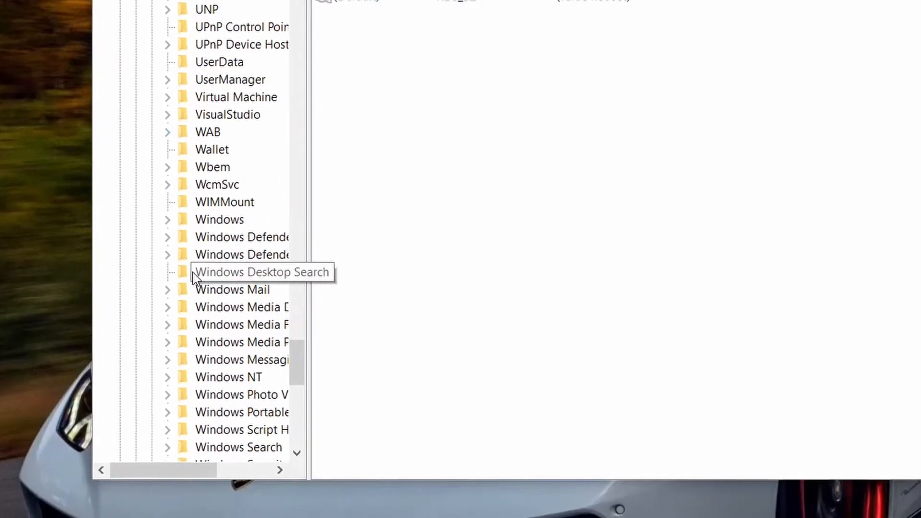
scroll(193, 277, up, 1)
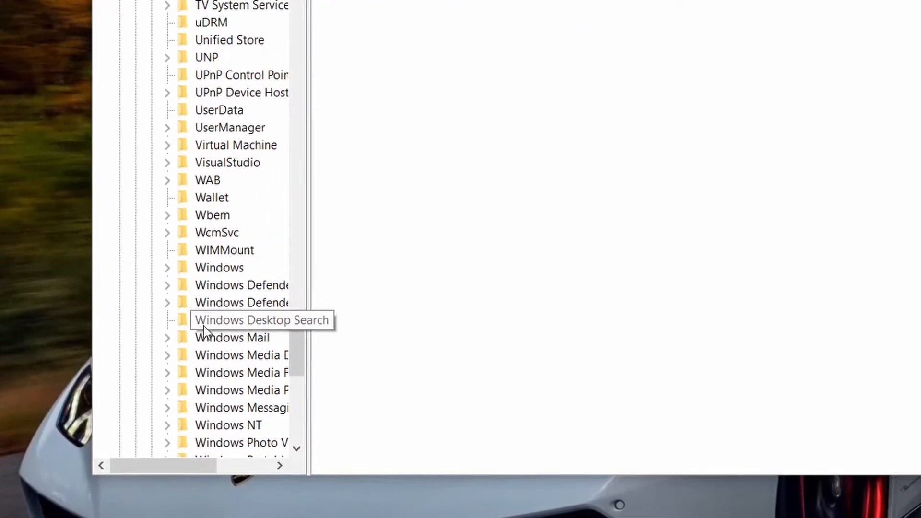
scroll(202, 323, down, 3)
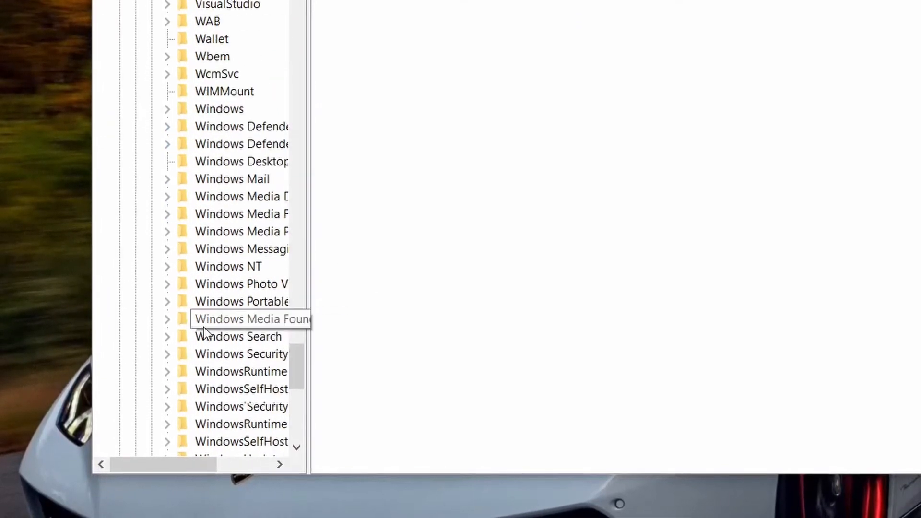
click(167, 263)
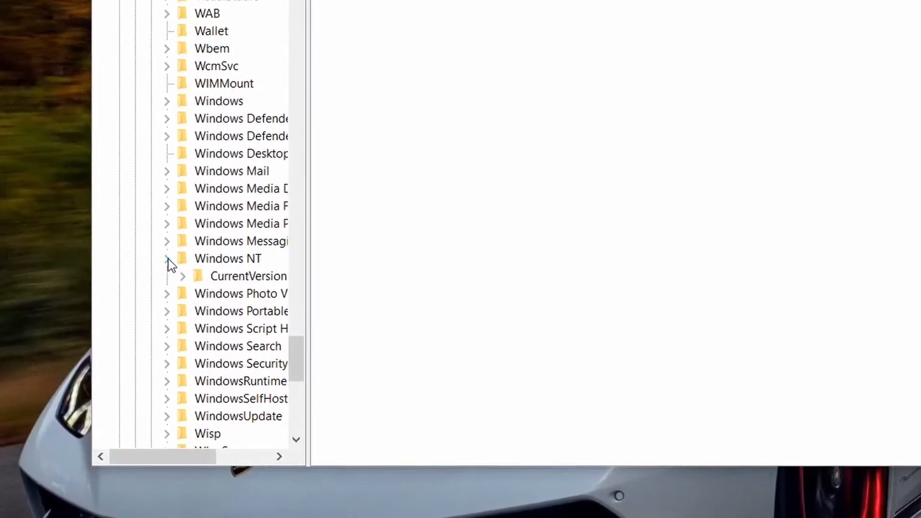
click(230, 272)
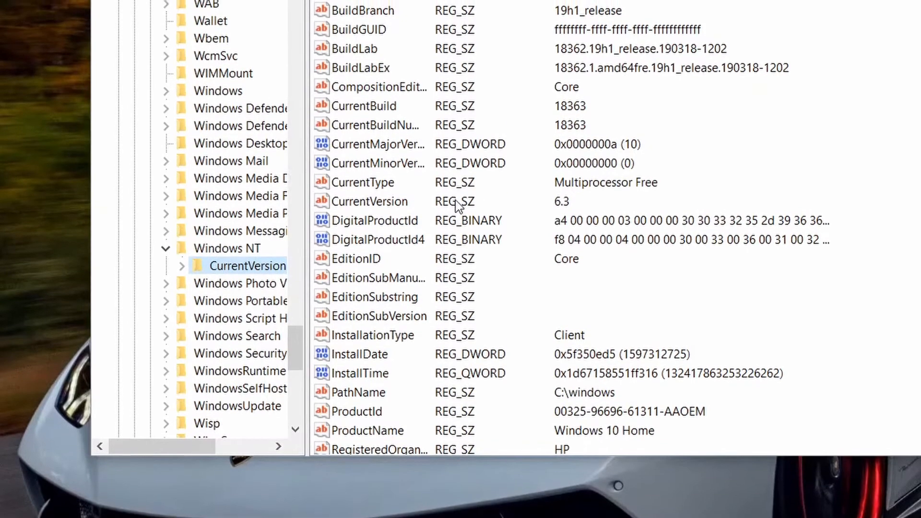
Step: Modify the CurrentVersion string in the open key, setting its value data to 6.2
click(367, 201)
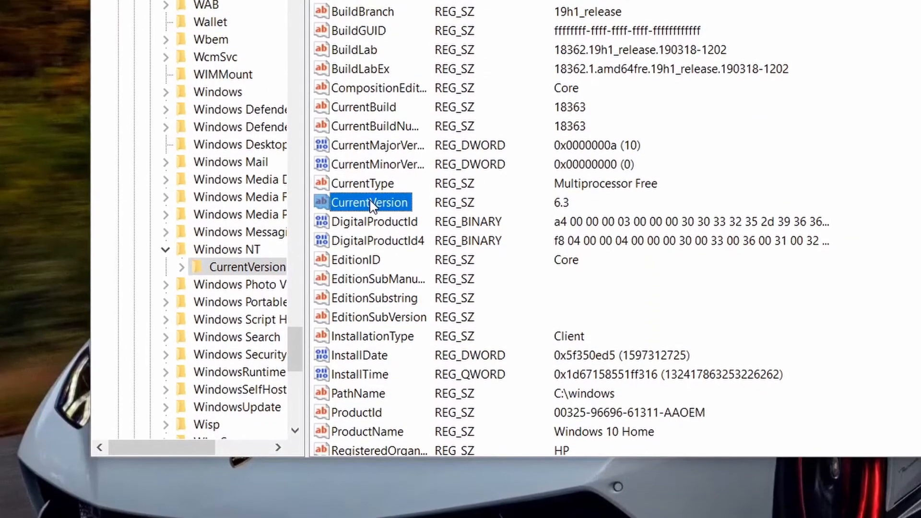
right_click(371, 196)
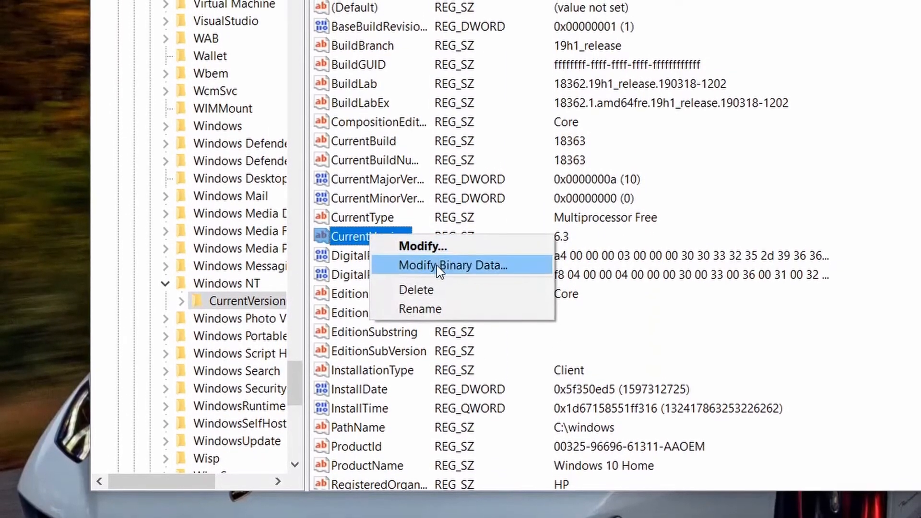
click(422, 246)
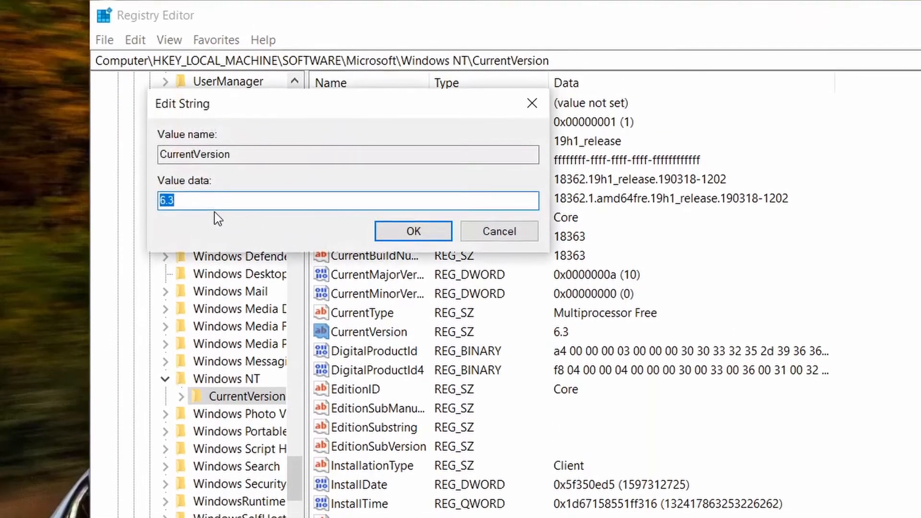
click(201, 200)
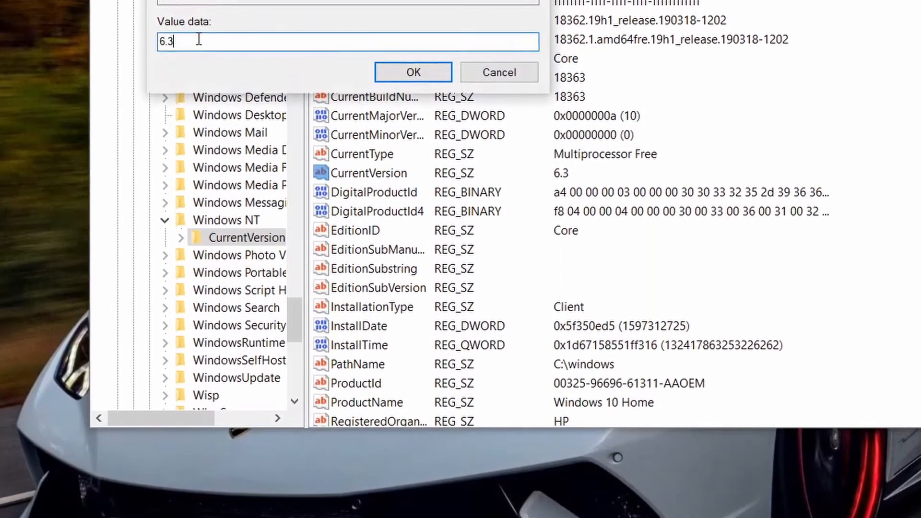
key(BackSpace)
text(2)
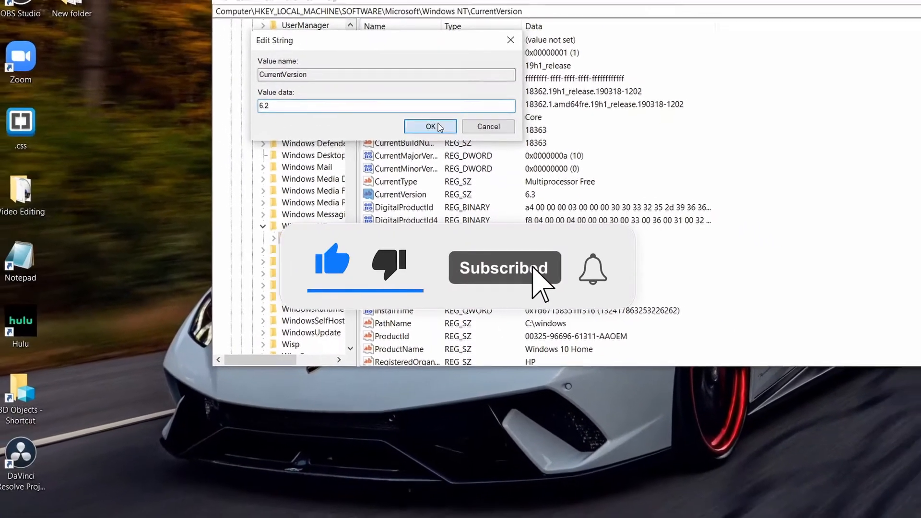
click(428, 116)
click(387, 204)
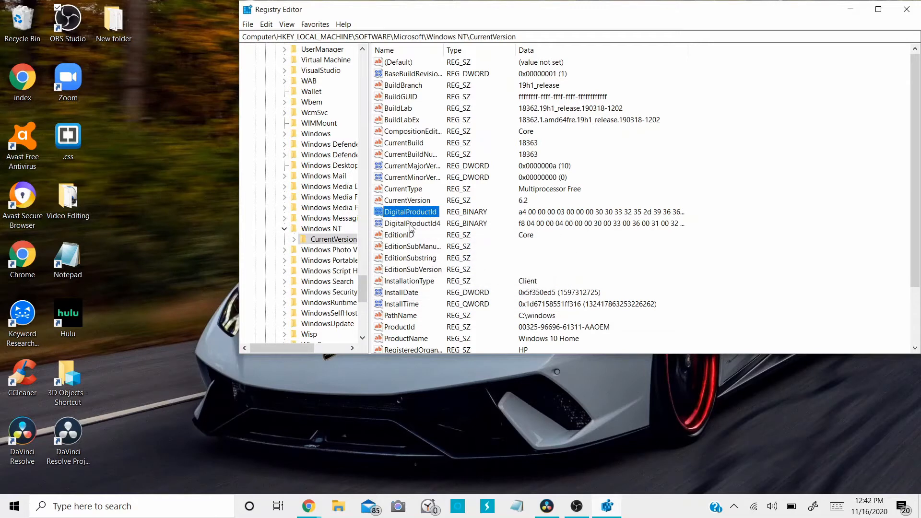
click(396, 201)
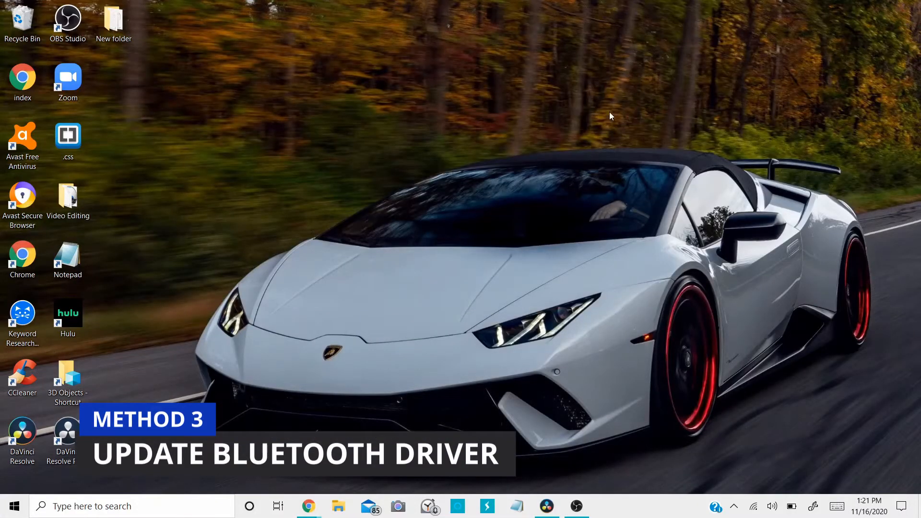
Step: Search Windows for "device manager", open Device Manager and move its window slightly away from the screen's edge
click(103, 498)
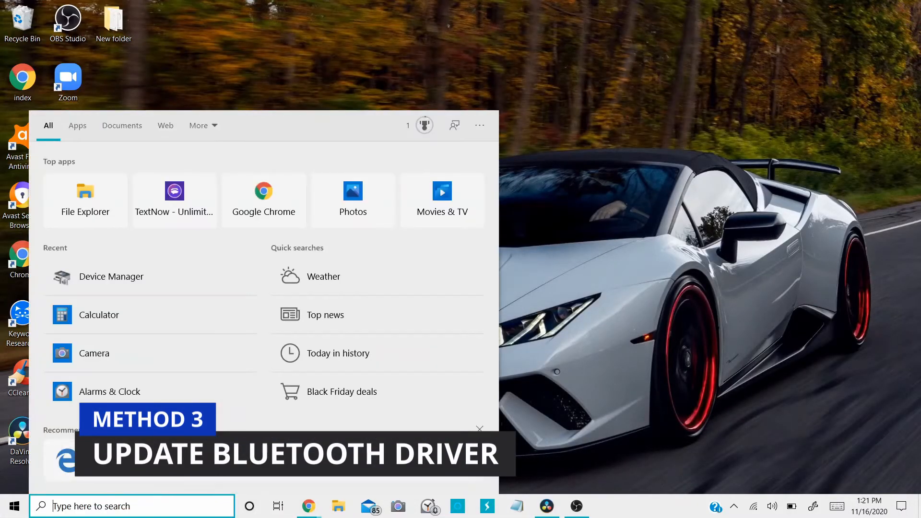
text(device manager)
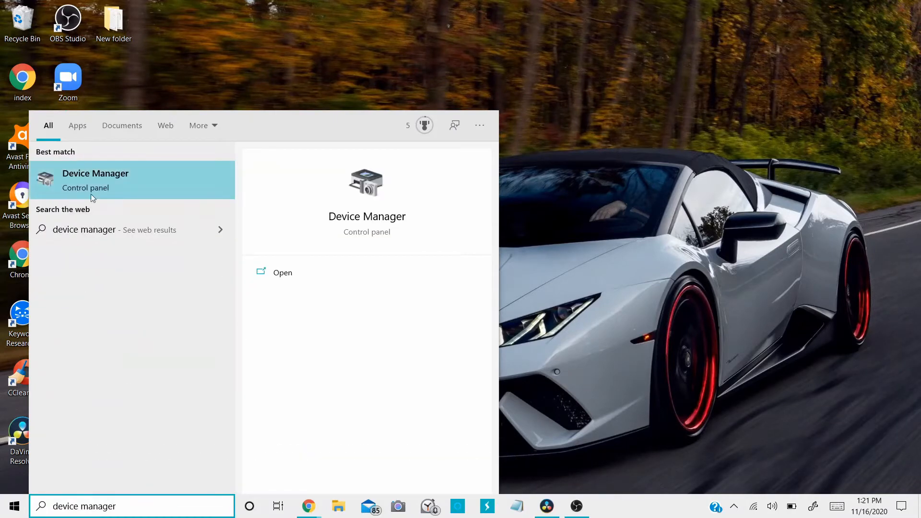
click(100, 180)
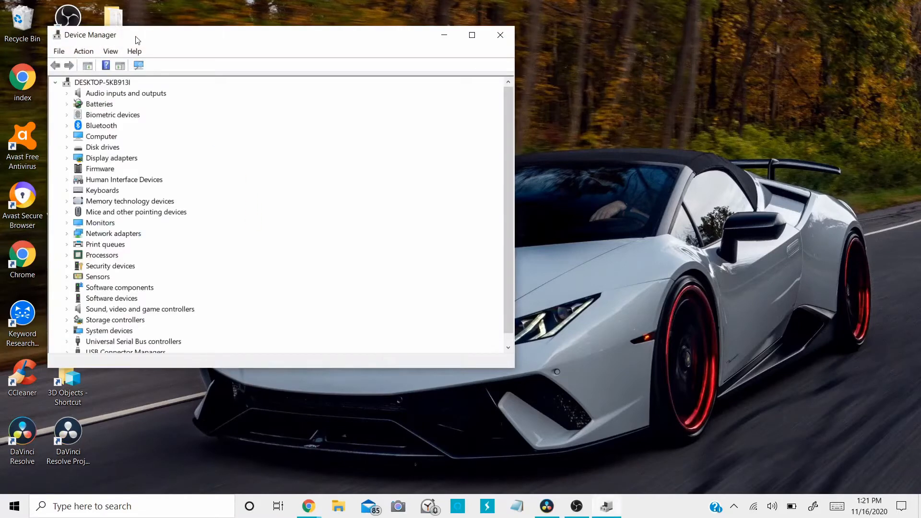
drag(138, 40, 180, 48)
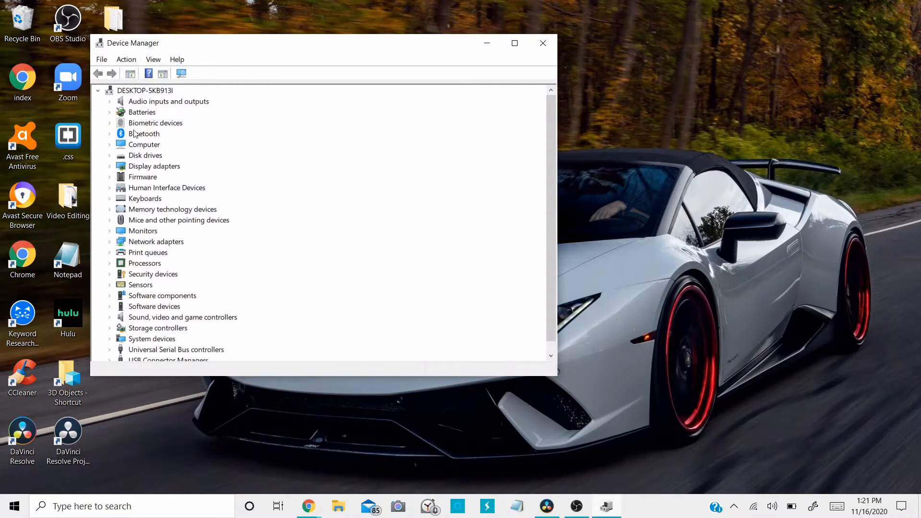
Step: Search automatically for updated driver software for the Intel(R) Wireless Bluetooth(R) device under Bluetooth, then close the update wizard
click(110, 135)
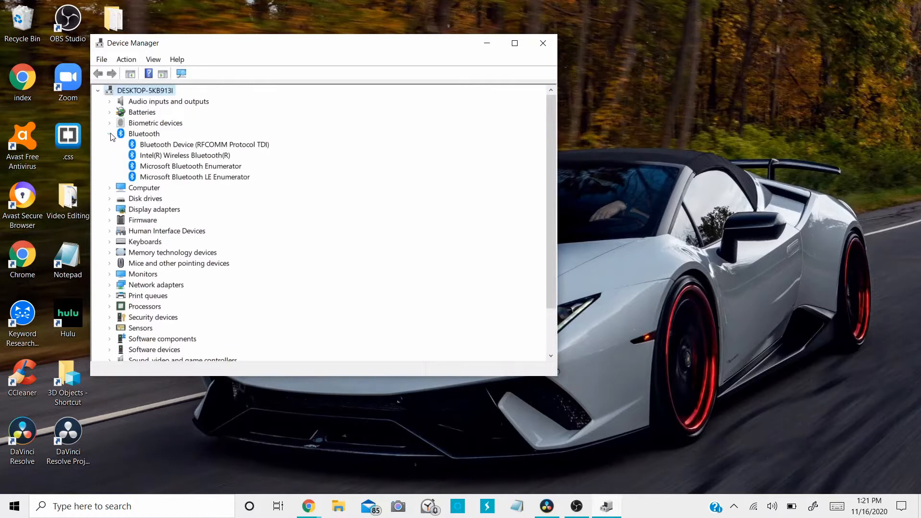
click(140, 158)
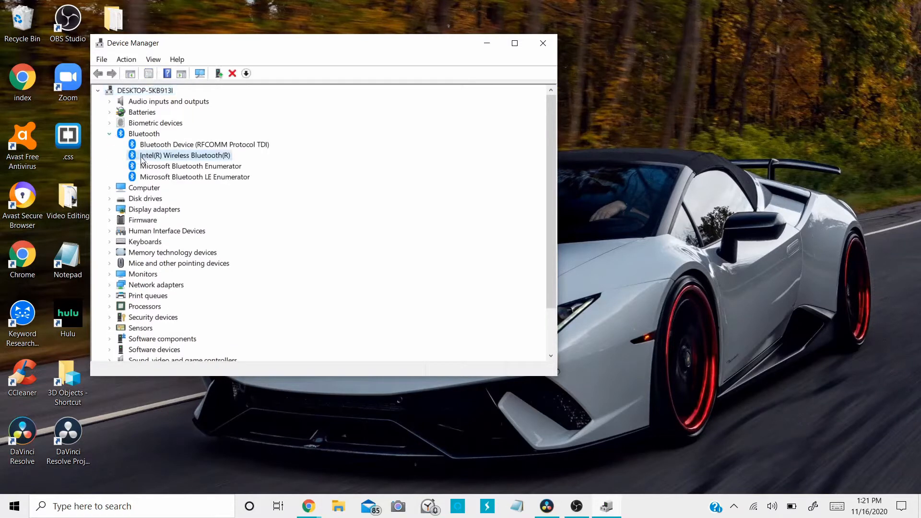
right_click(184, 159)
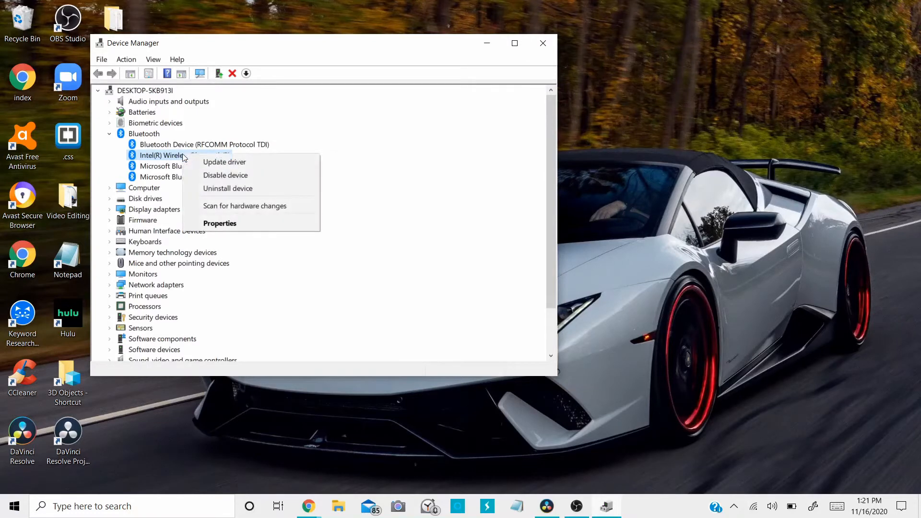
click(208, 163)
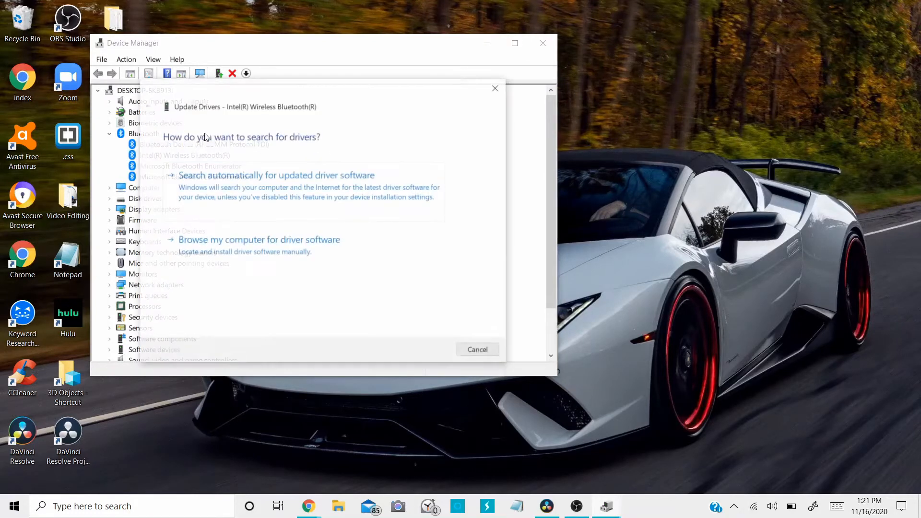
click(236, 187)
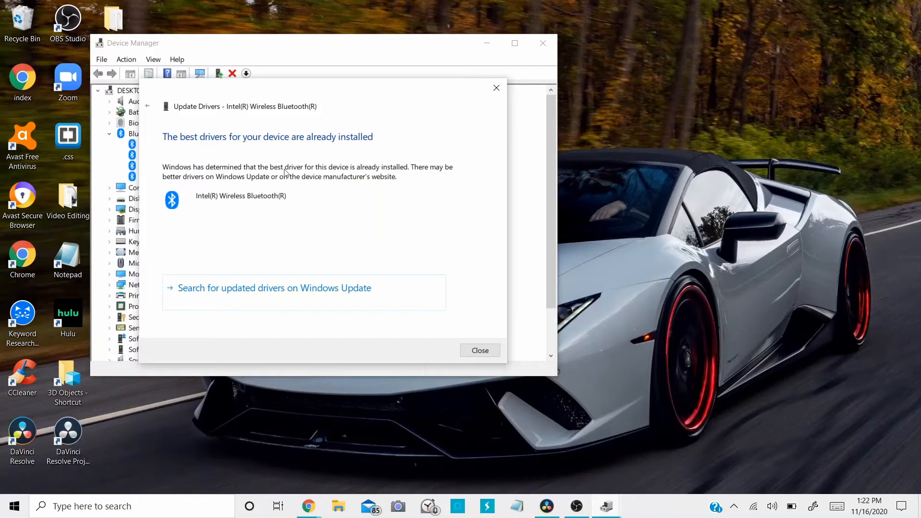
click(495, 89)
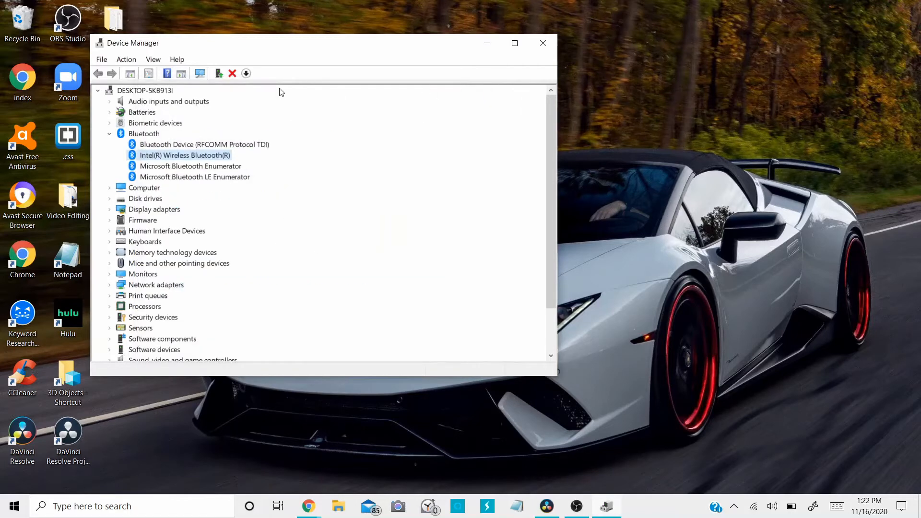
Step: Update the Intel(R) Wireless Bluetooth(R) driver manually, installing version 21.110.0.3 [6/25/2020] from the list of available drivers on the computer
right_click(205, 157)
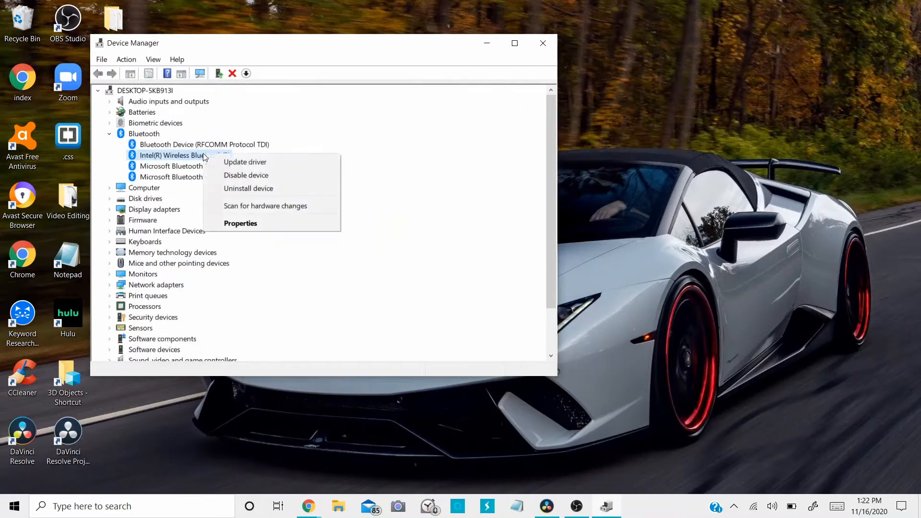
click(215, 160)
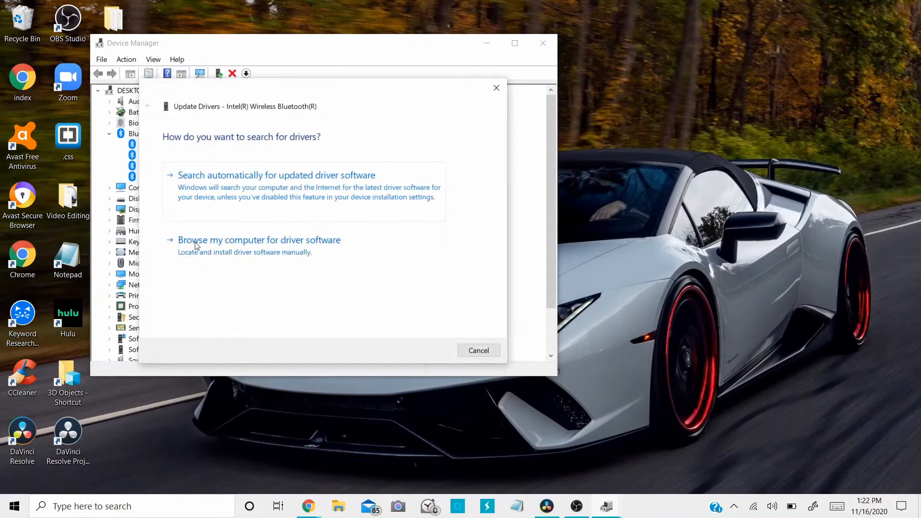
click(242, 242)
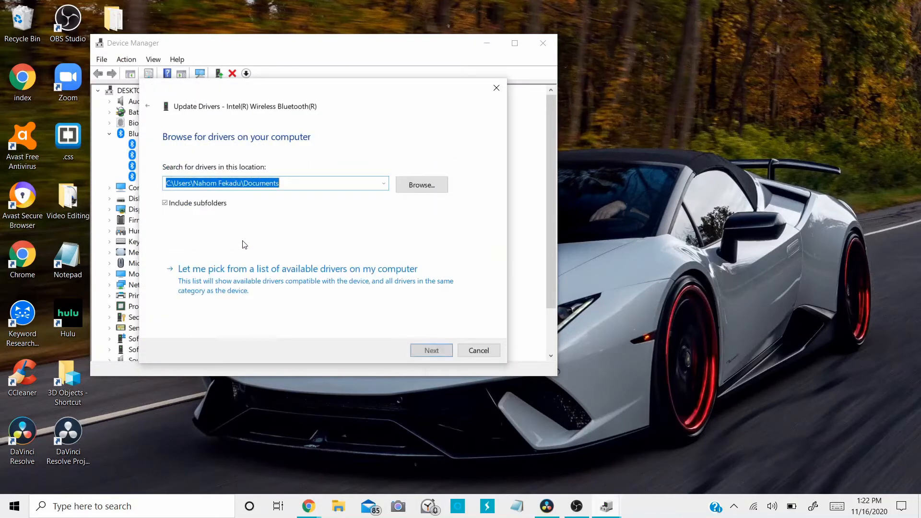
click(242, 281)
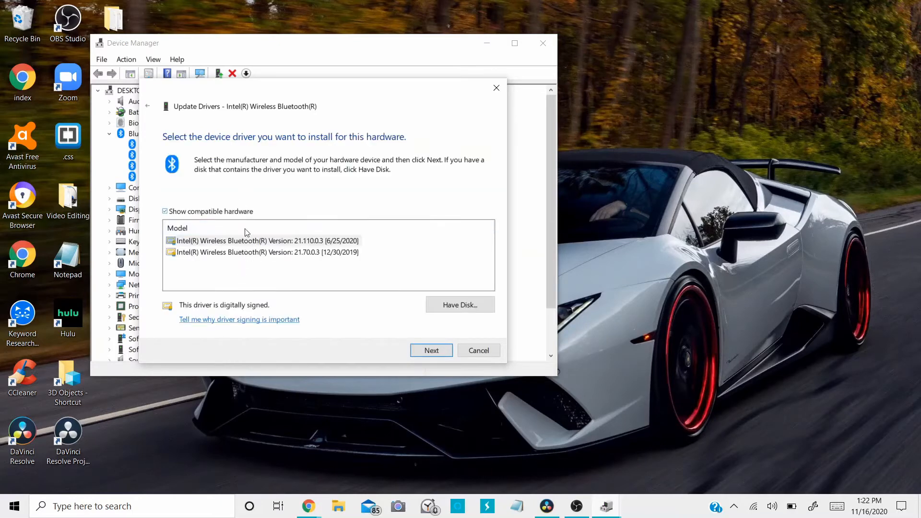
click(303, 253)
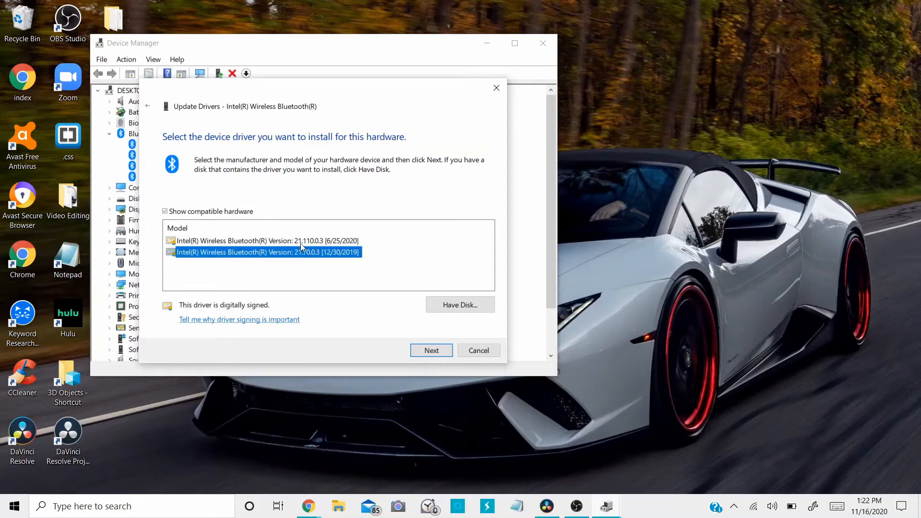
click(302, 242)
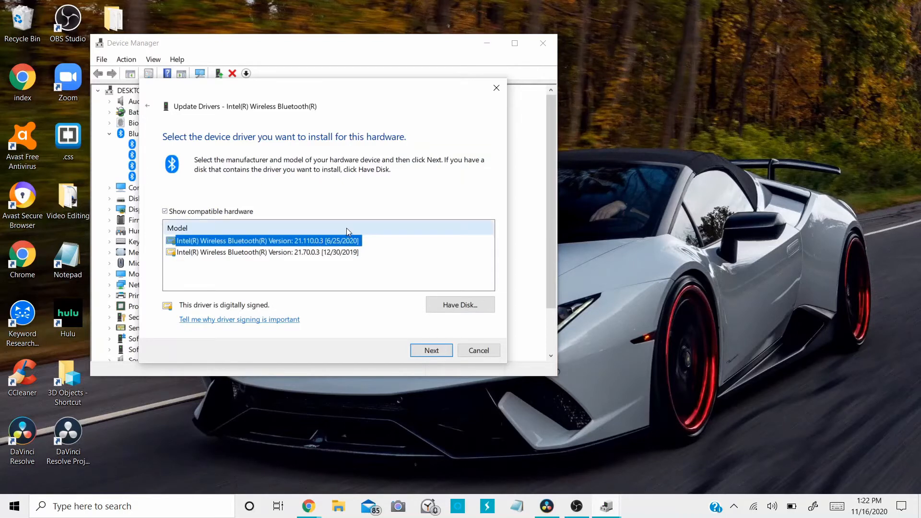
click(432, 350)
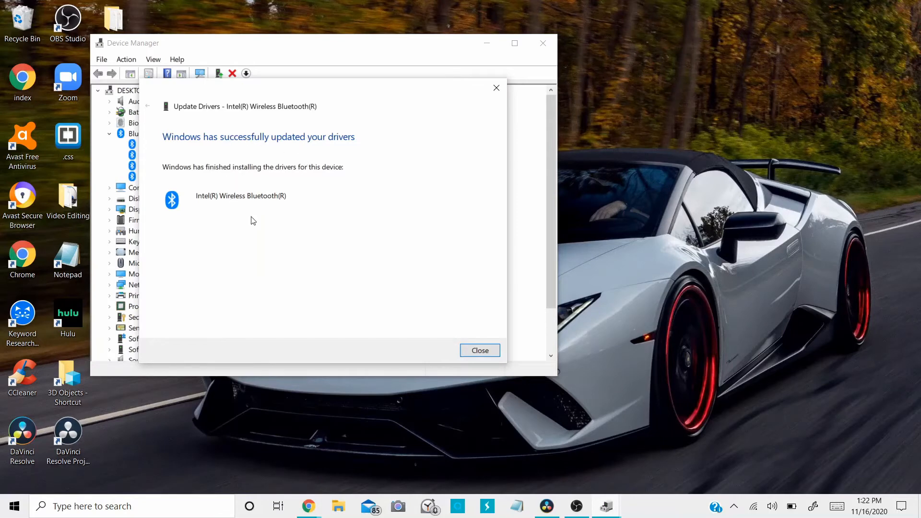
click(470, 347)
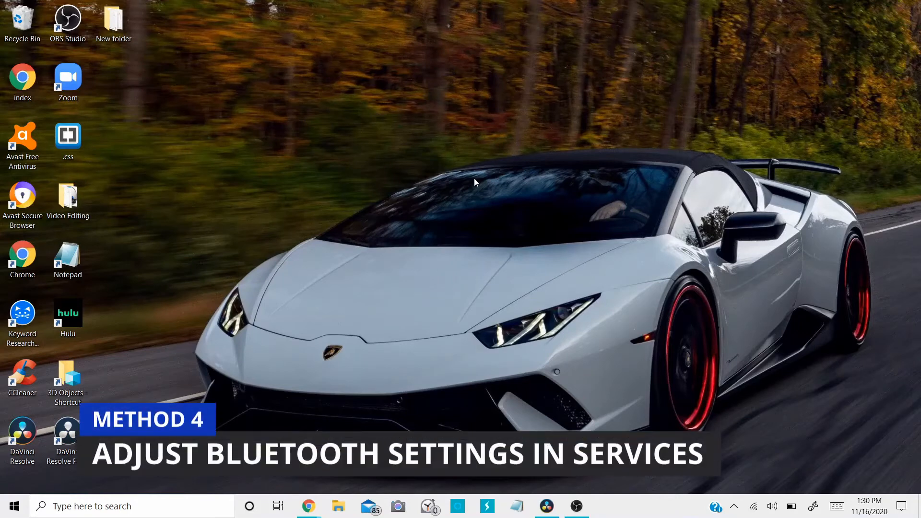
Step: Search Windows for "services" and open the Services app
click(111, 499)
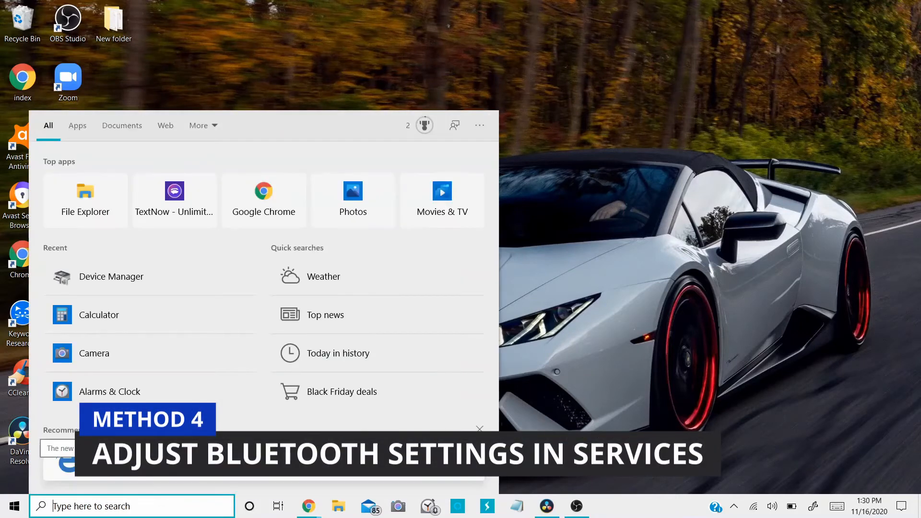
text(serb)
key(BackSpace)
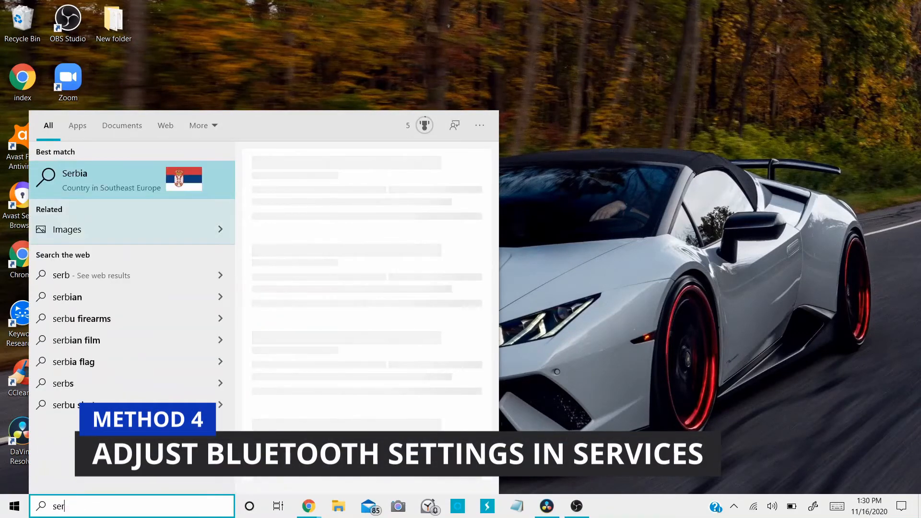
text(vices)
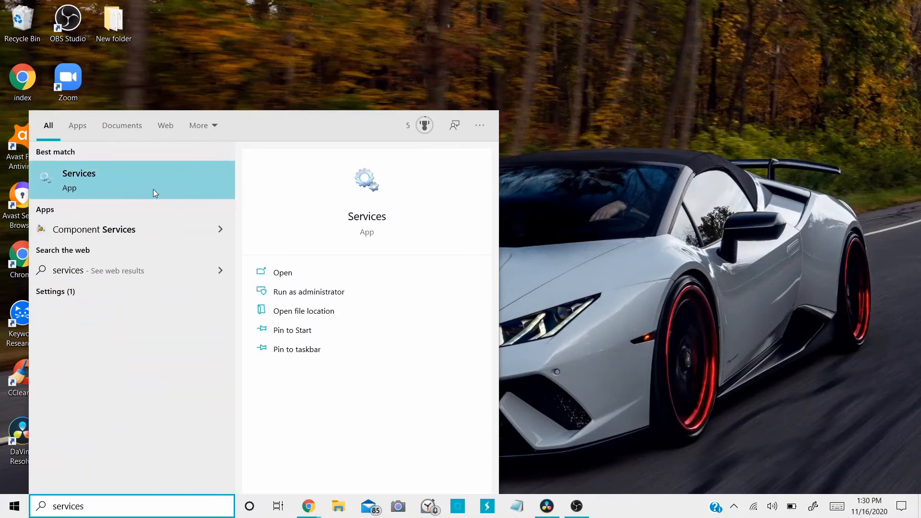
click(138, 188)
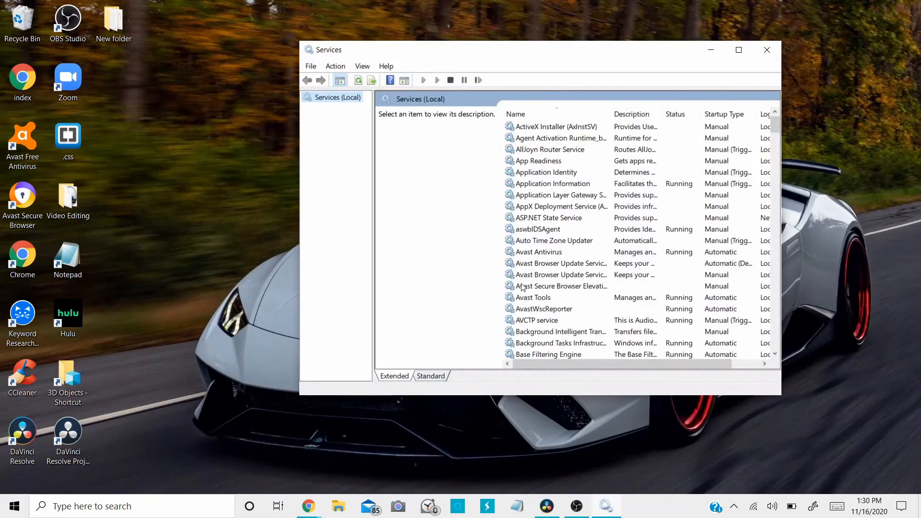
Step: Find the Bluetooth services in the list and apply the Automatic startup type to the Bluetooth Audio Gateway Service
scroll(523, 288, down, 1)
scroll(536, 302, down, 1)
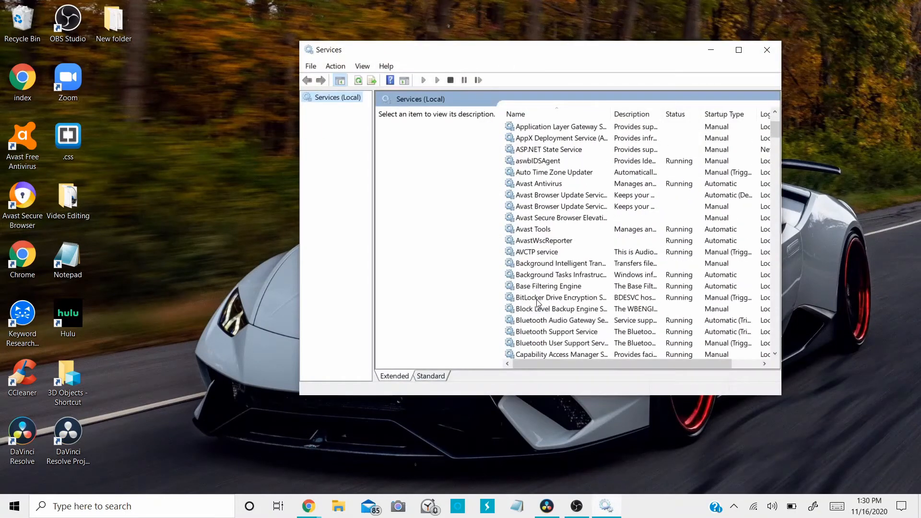
click(542, 325)
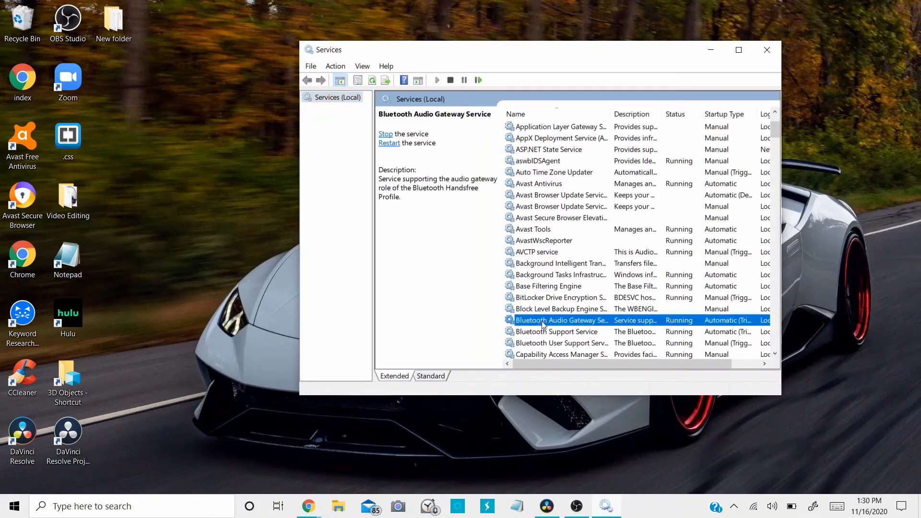
click(542, 332)
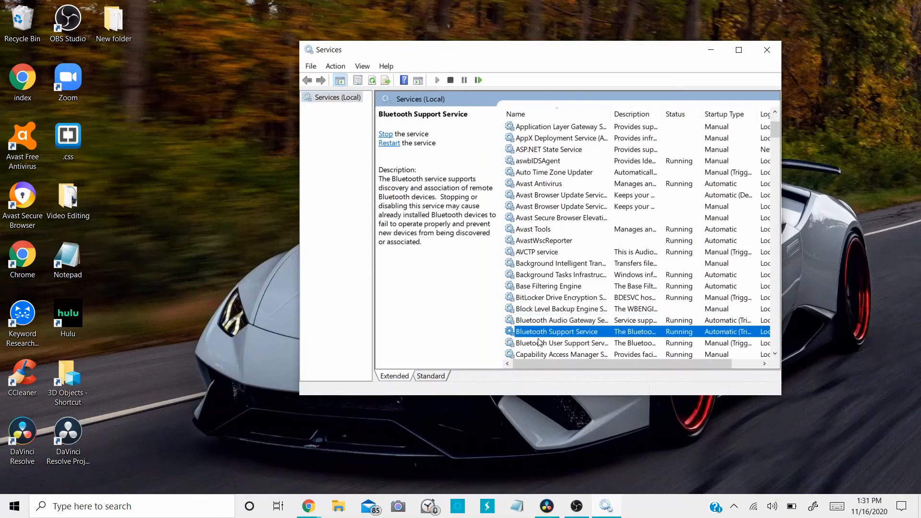
click(539, 343)
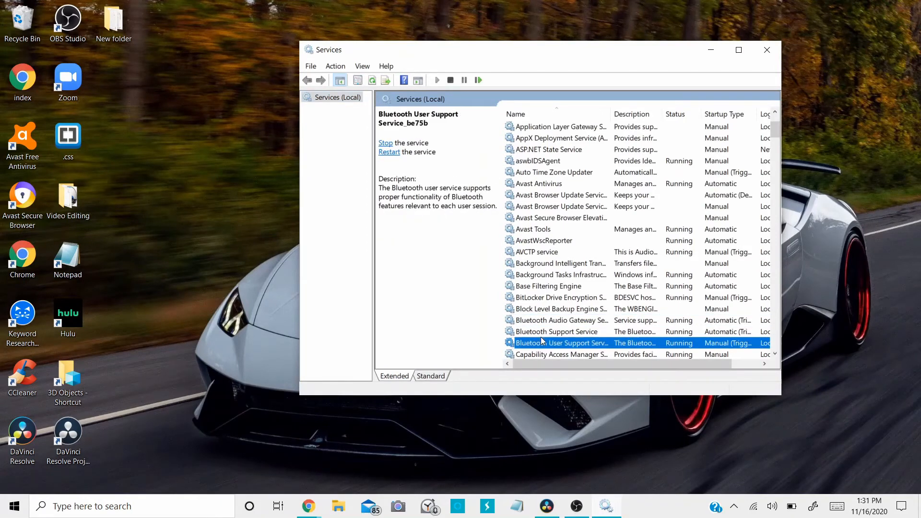
click(549, 322)
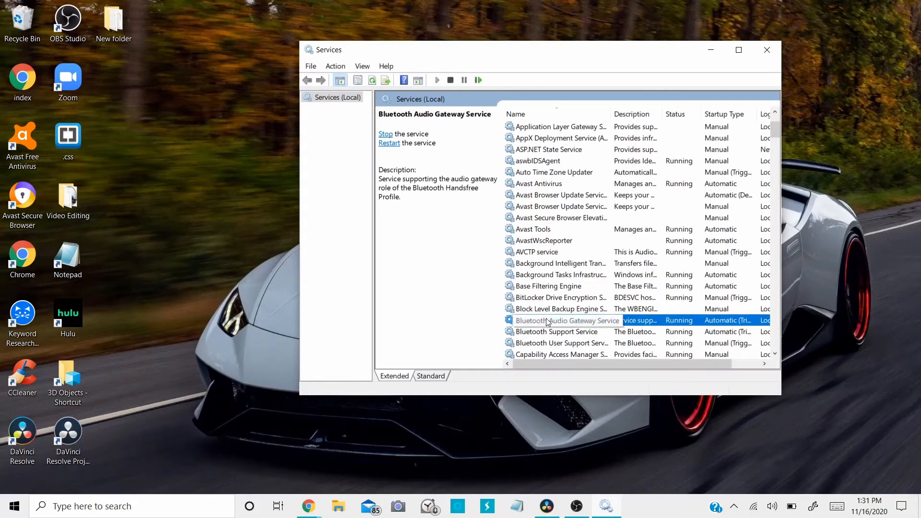
double_click(545, 322)
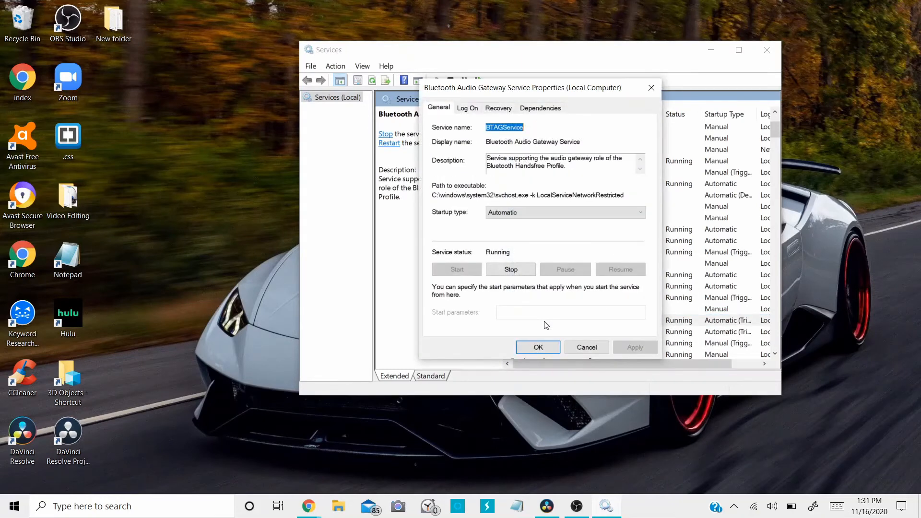
click(508, 216)
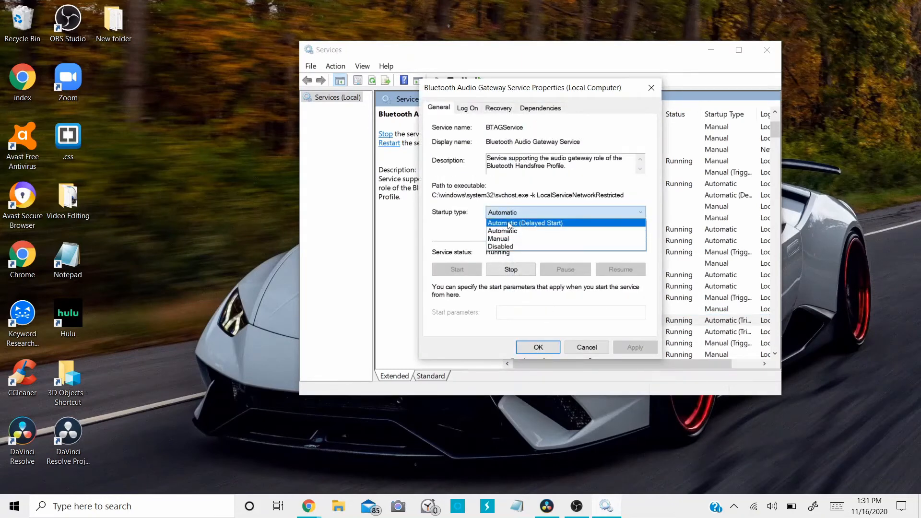
click(501, 231)
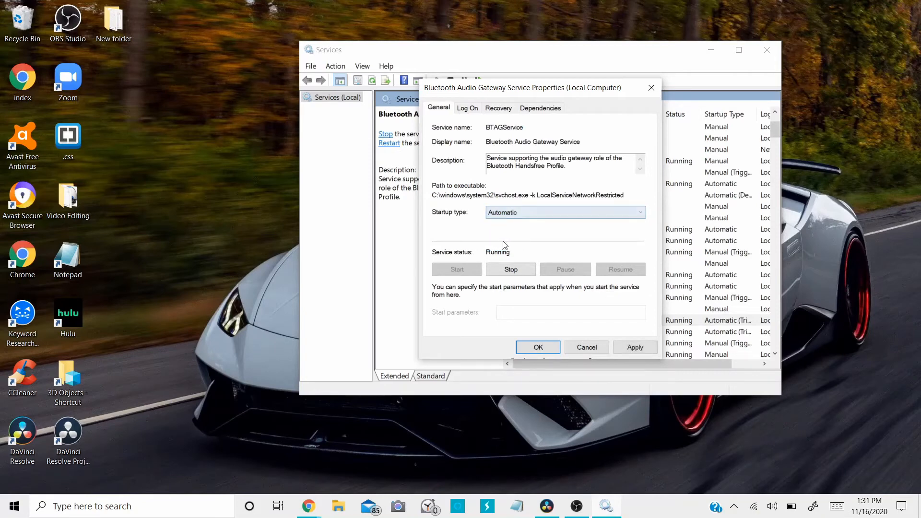
click(635, 347)
click(541, 347)
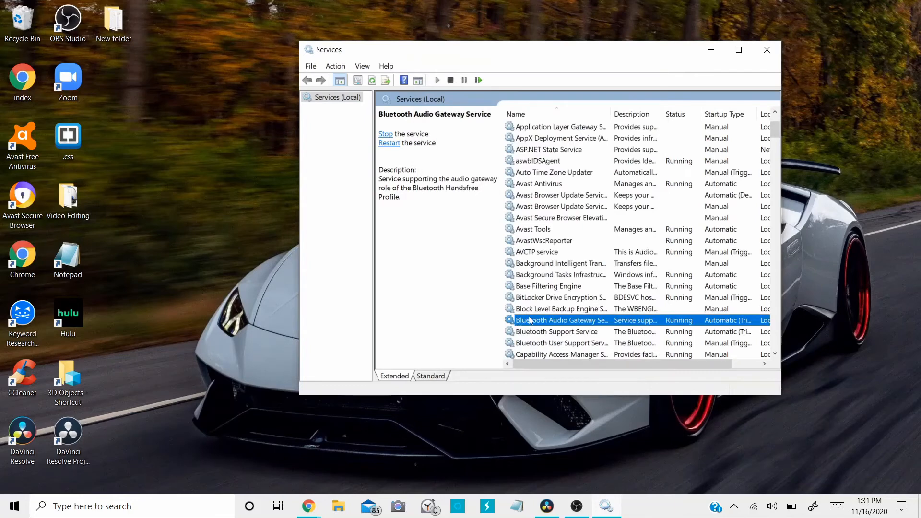
Step: Open the properties of the Bluetooth Support Service and apply Automatic as its startup type
click(533, 337)
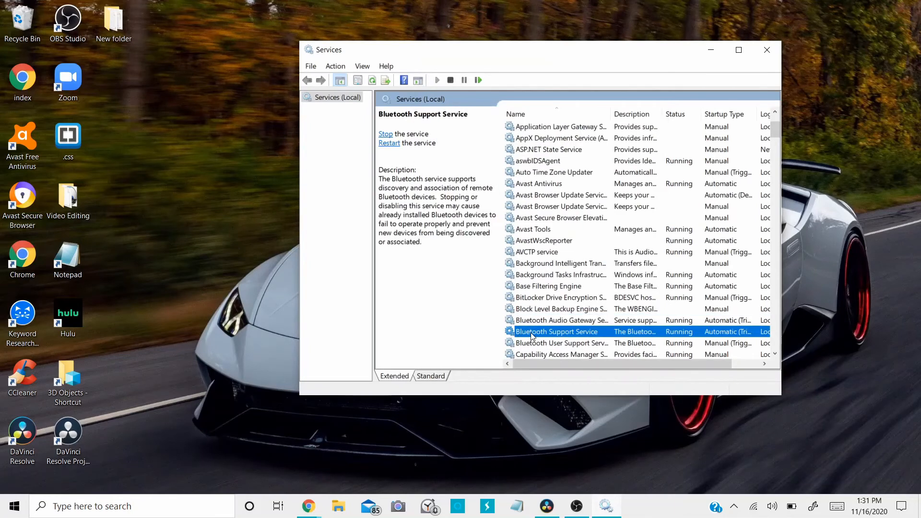
right_click(532, 332)
click(523, 332)
double_click(534, 333)
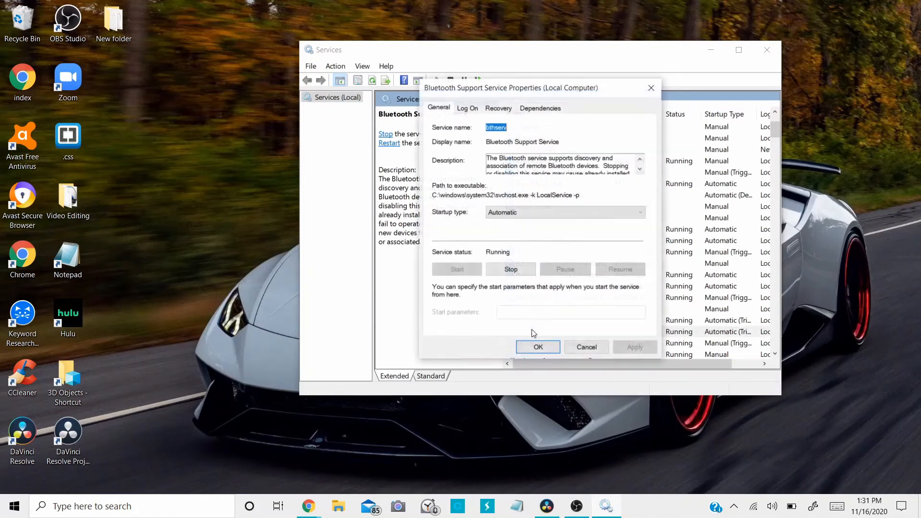
click(507, 216)
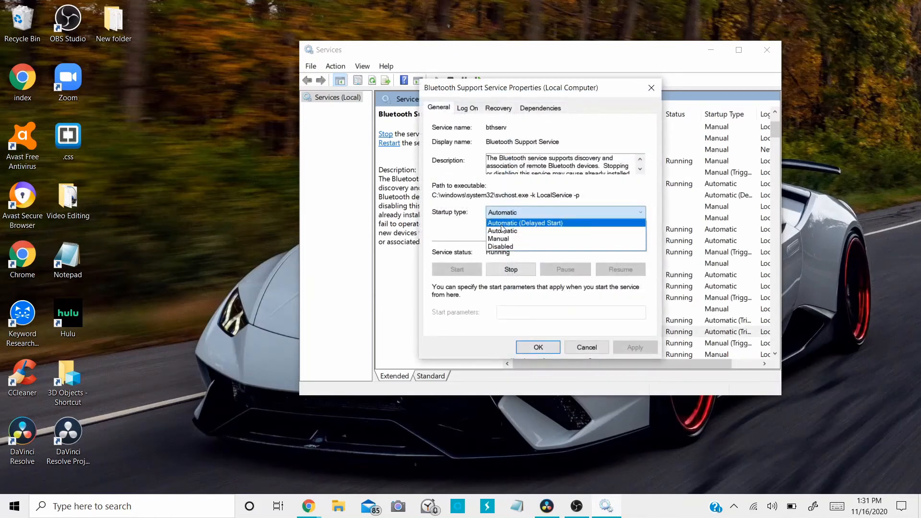
click(505, 226)
click(505, 218)
click(510, 228)
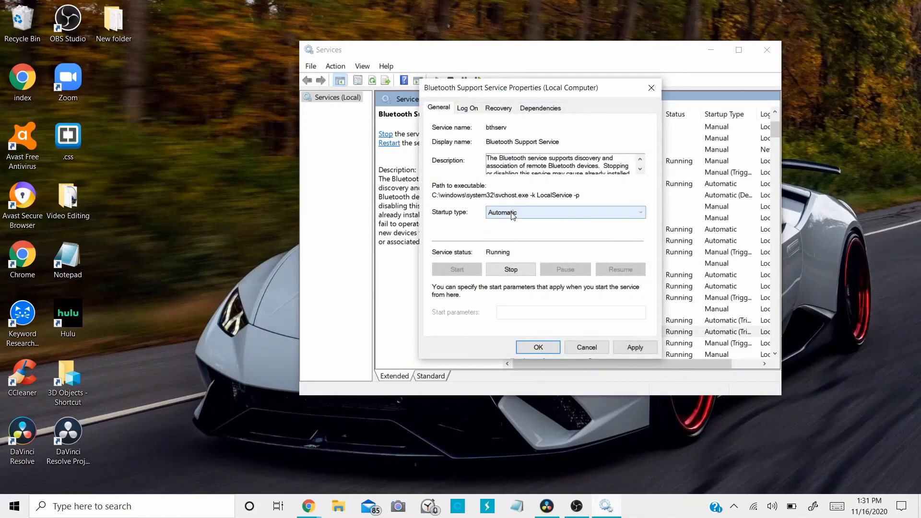
click(632, 347)
click(538, 347)
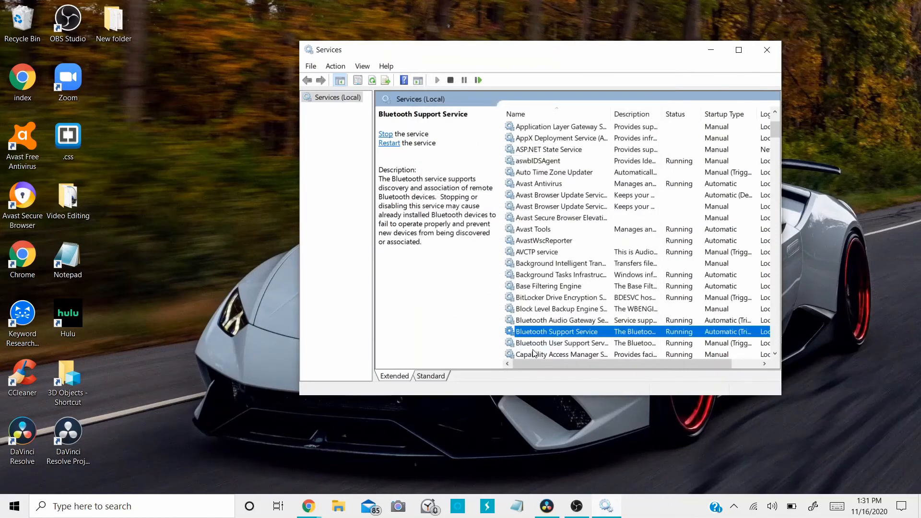
Step: Select Automatic as the startup type in the Bluetooth User Support Service_be75b properties, and stop and restart the service
scroll(538, 338, down, 1)
click(533, 309)
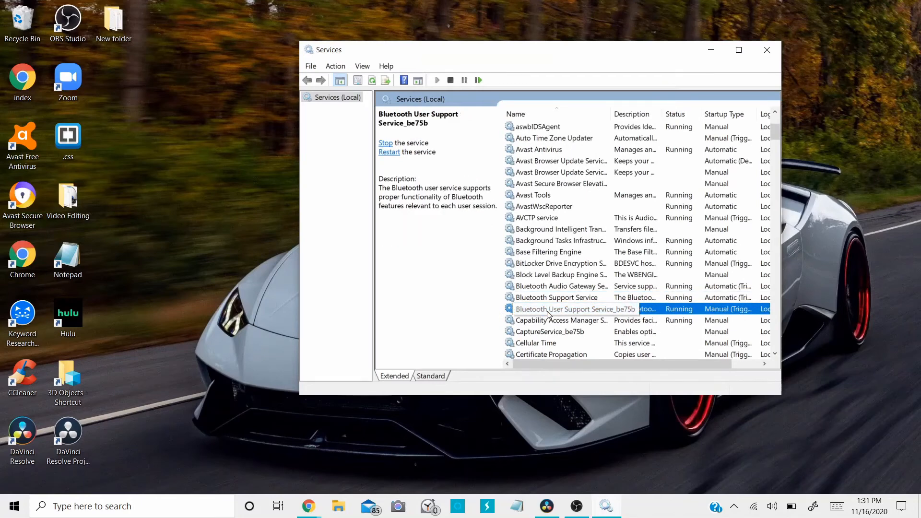
double_click(549, 314)
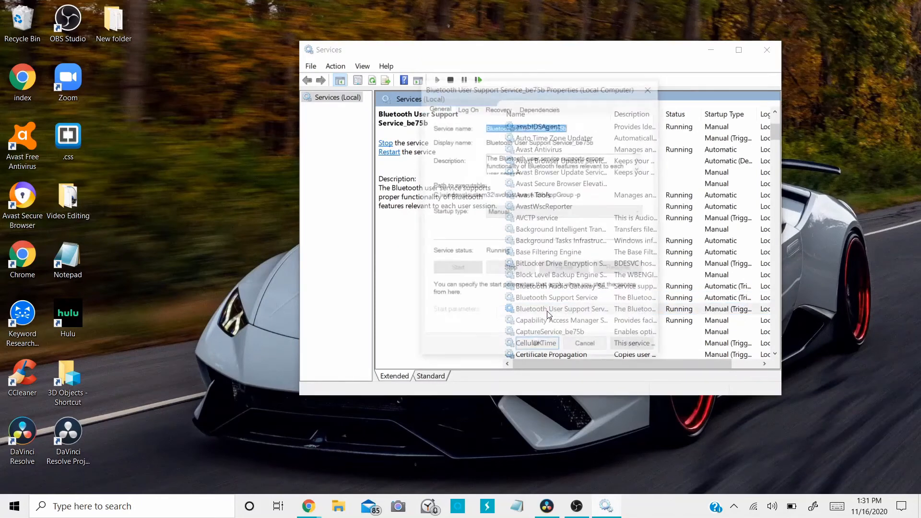
click(532, 213)
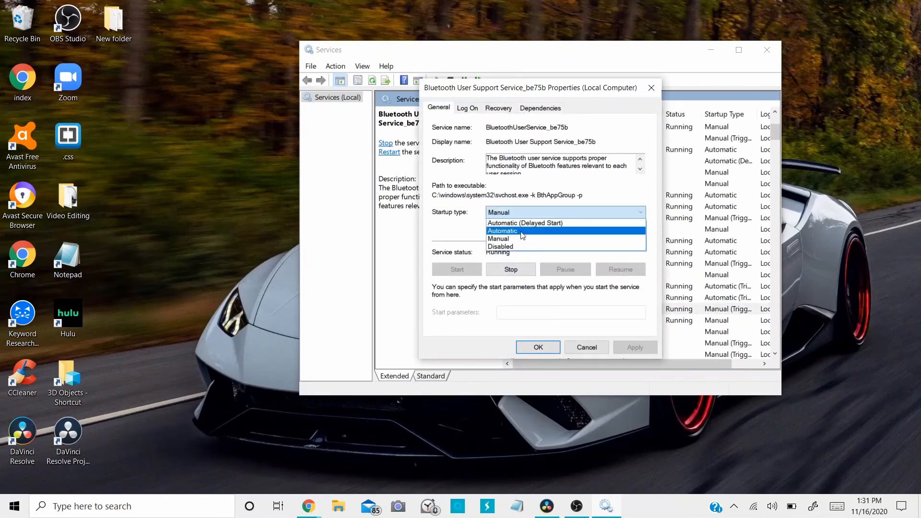
click(524, 232)
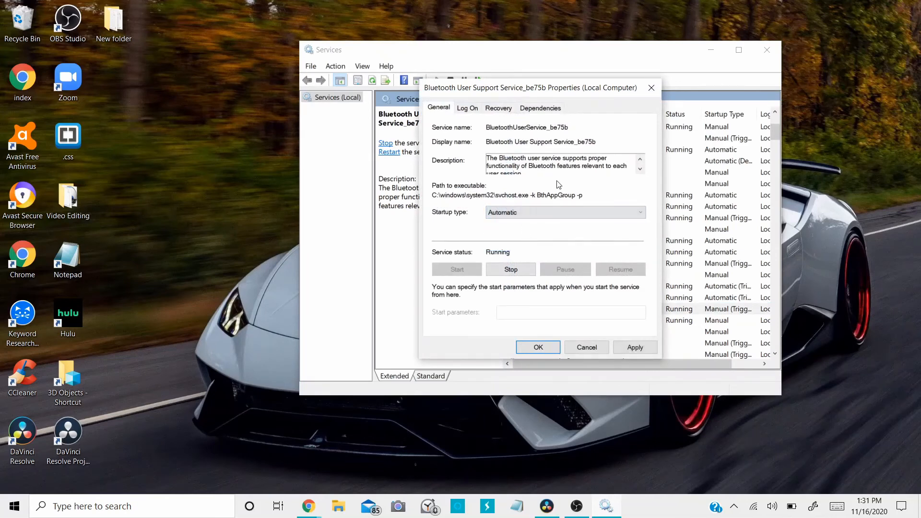
click(502, 272)
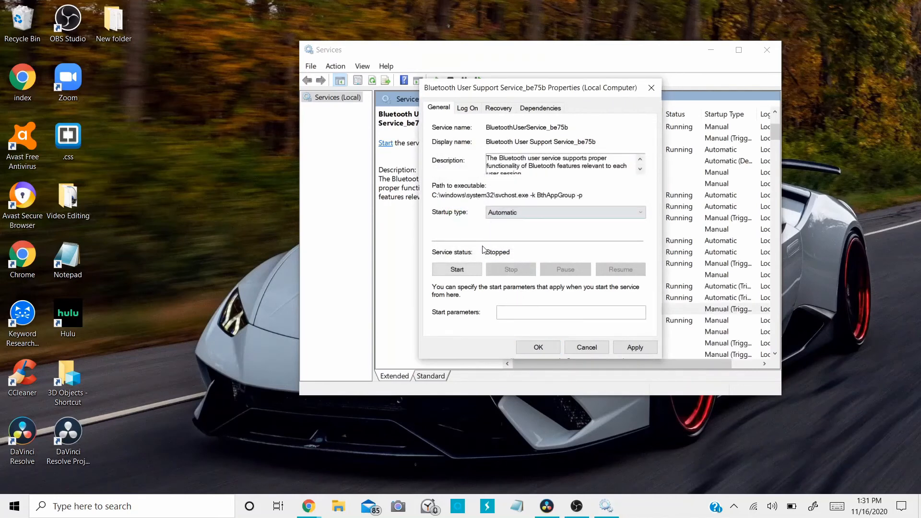
click(463, 270)
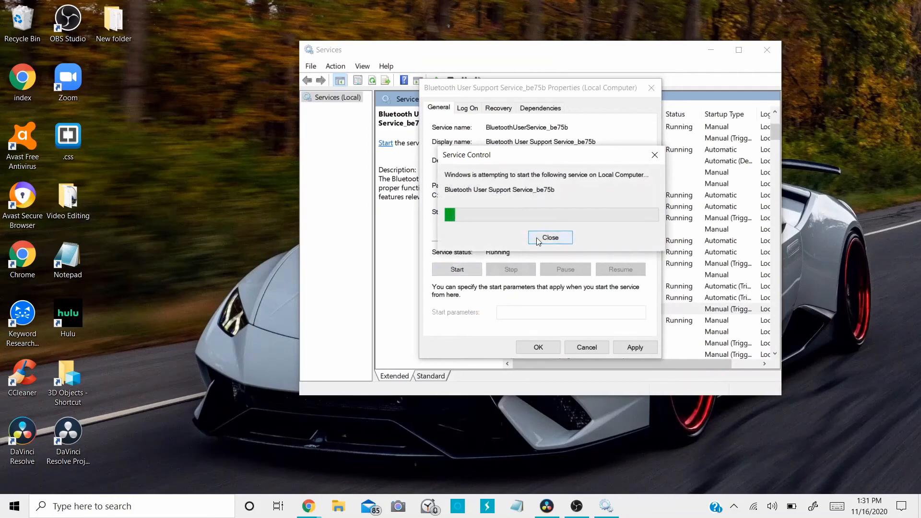
Step: Try to apply the Automatic startup type to the Bluetooth User Support Service, and close its properties without saving
click(631, 345)
click(490, 338)
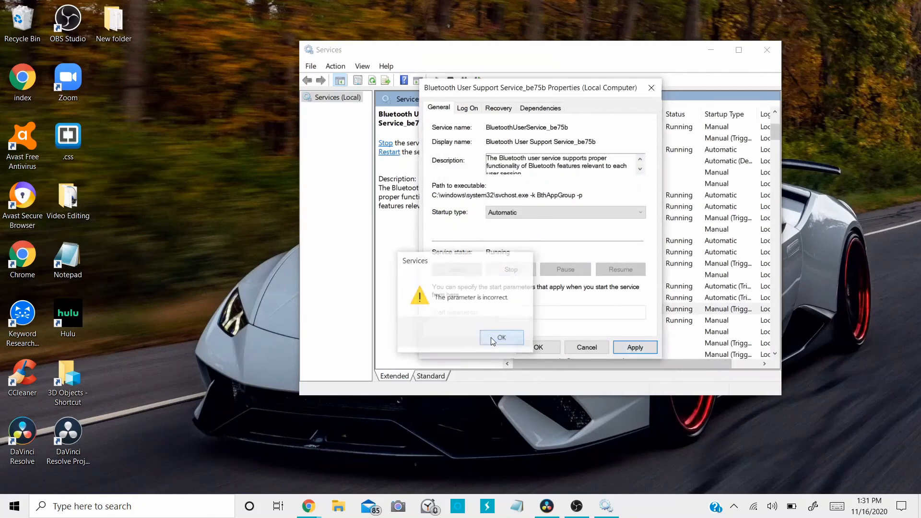
click(537, 346)
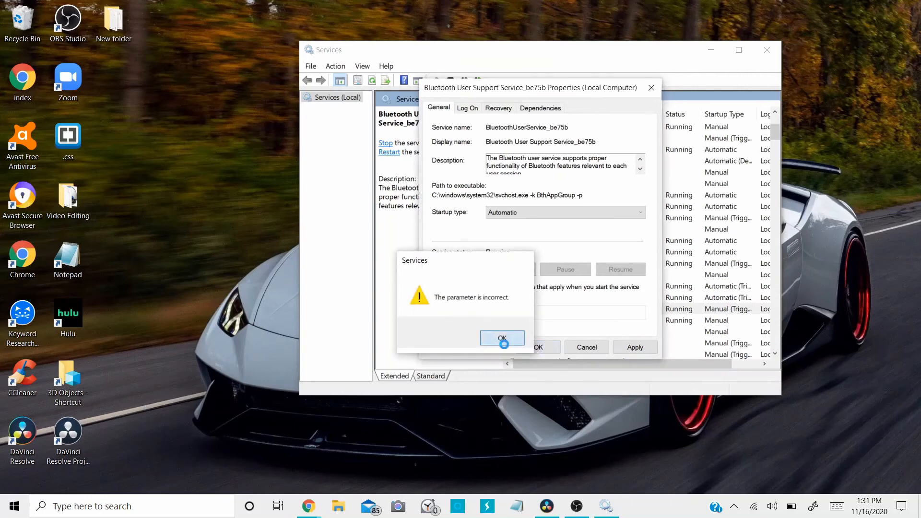
click(504, 342)
click(629, 346)
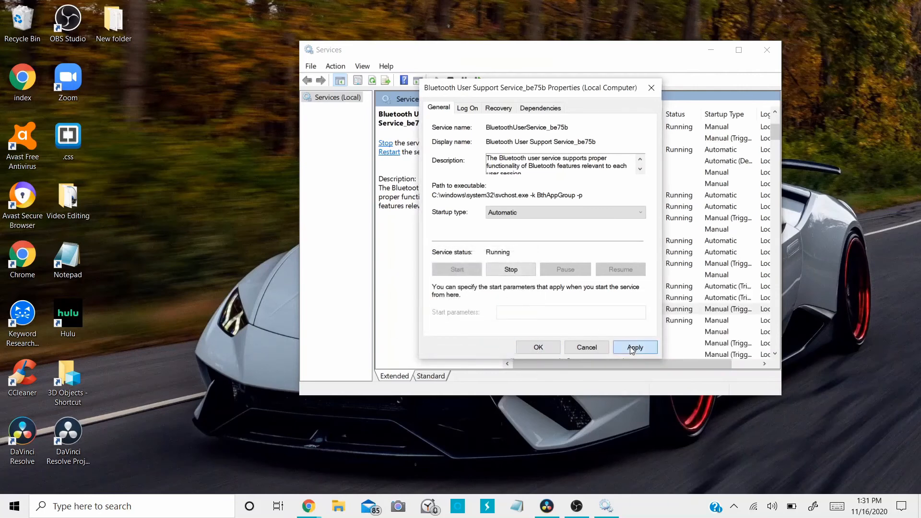
click(510, 338)
click(573, 346)
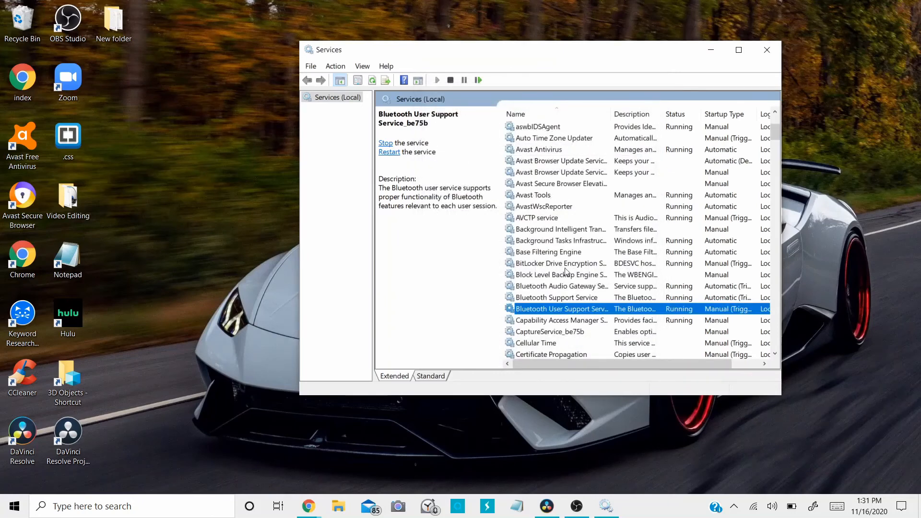